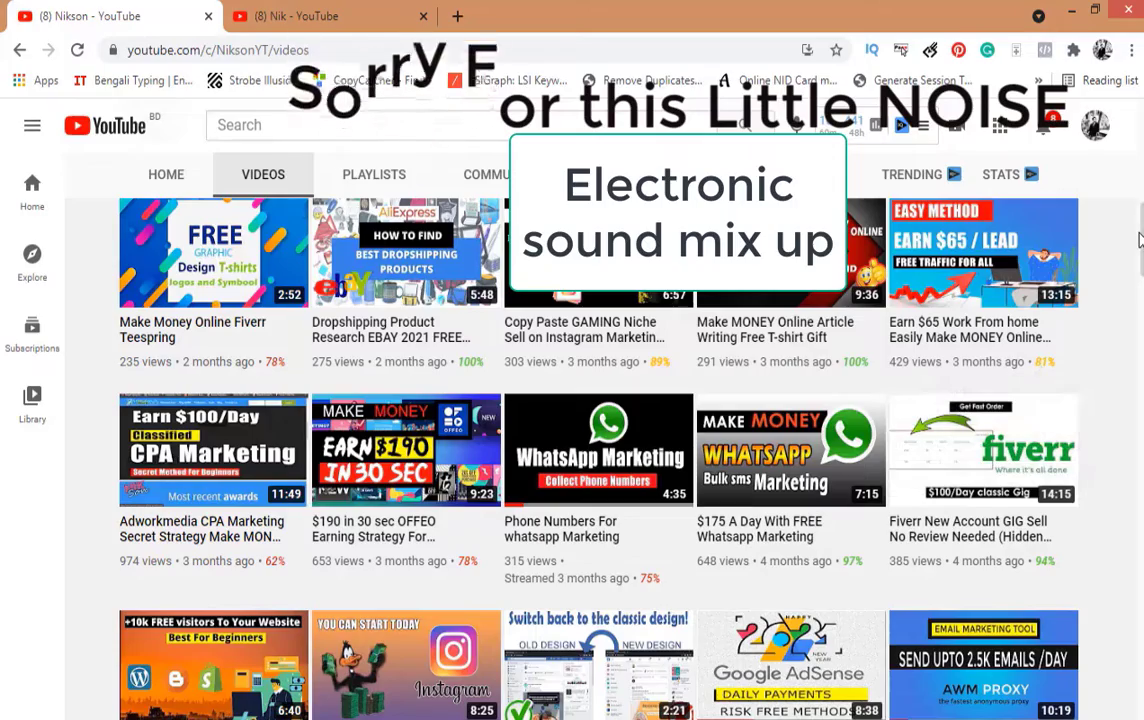
- Look through the YouTube channel's list of uploaded videos and return to its banner
scroll(1108, 400, "down", 3)
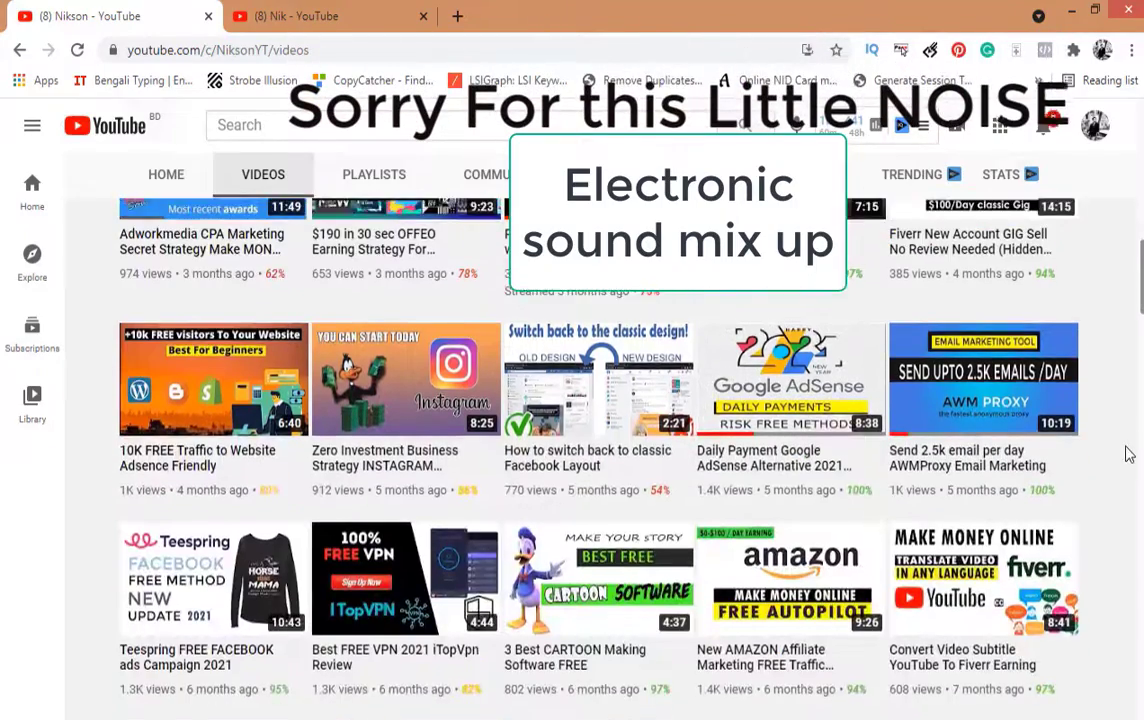
scroll(1123, 445, "down", 2)
scroll(1126, 450, "down", 1)
scroll(1126, 456, "down", 6)
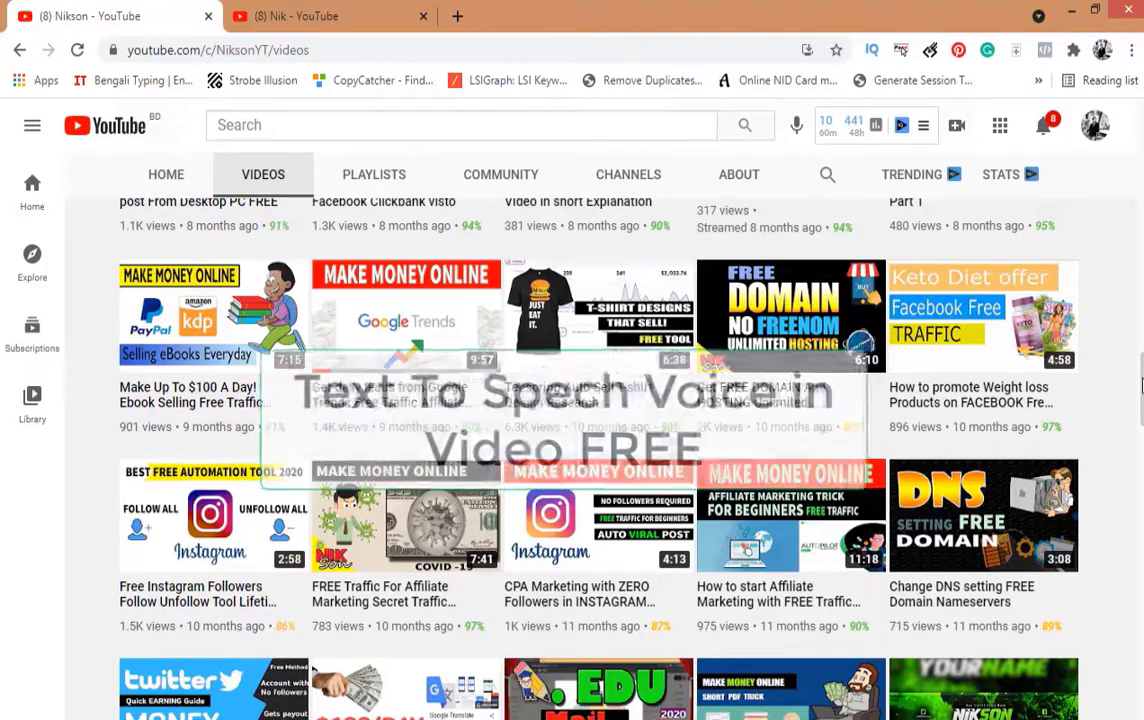
scroll(1135, 397, "down", 2)
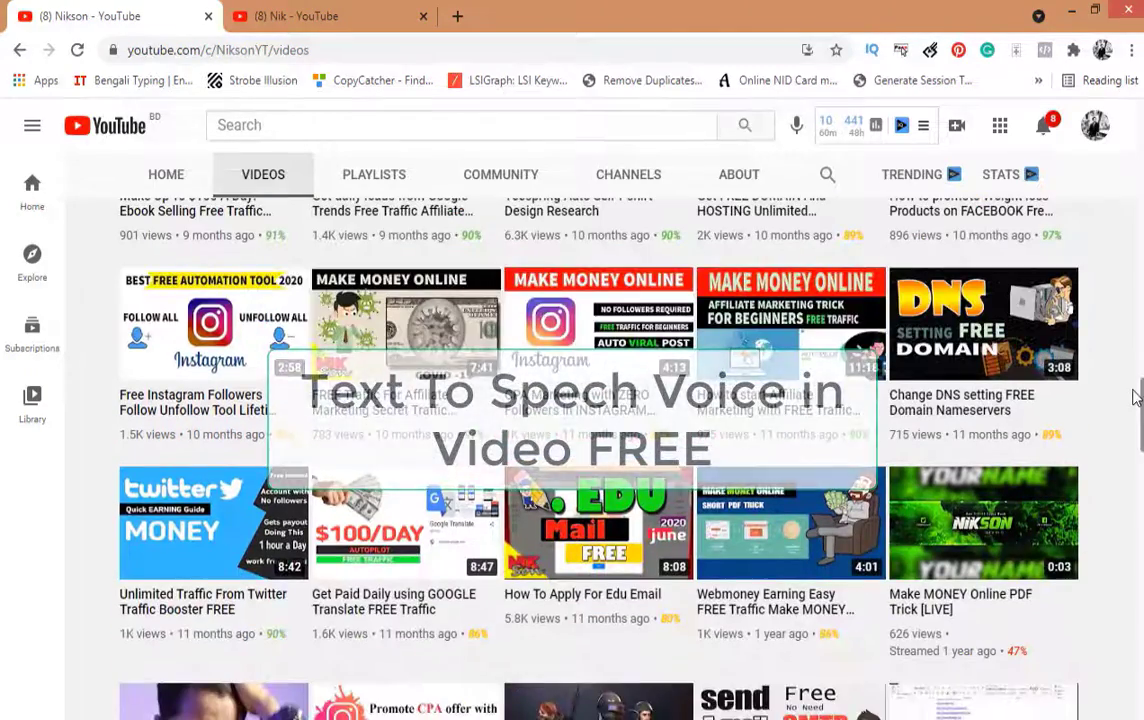
scroll(1135, 397, "up", 1)
scroll(1135, 397, "up", 10)
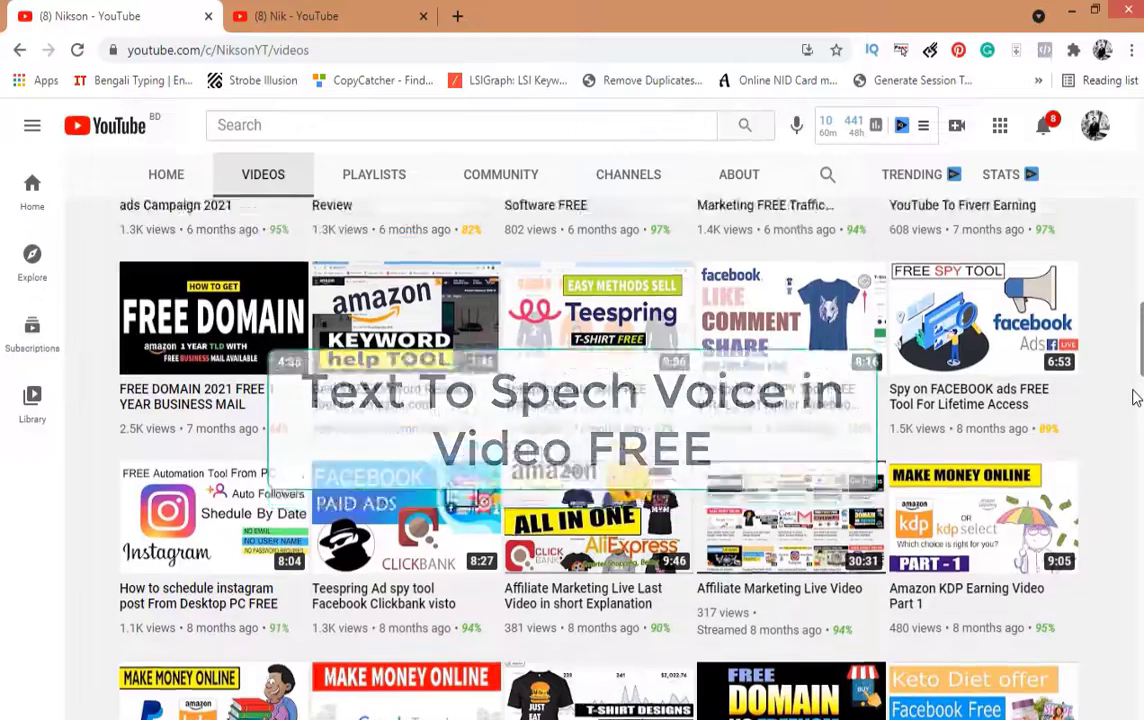
scroll(1135, 400, "up", 5)
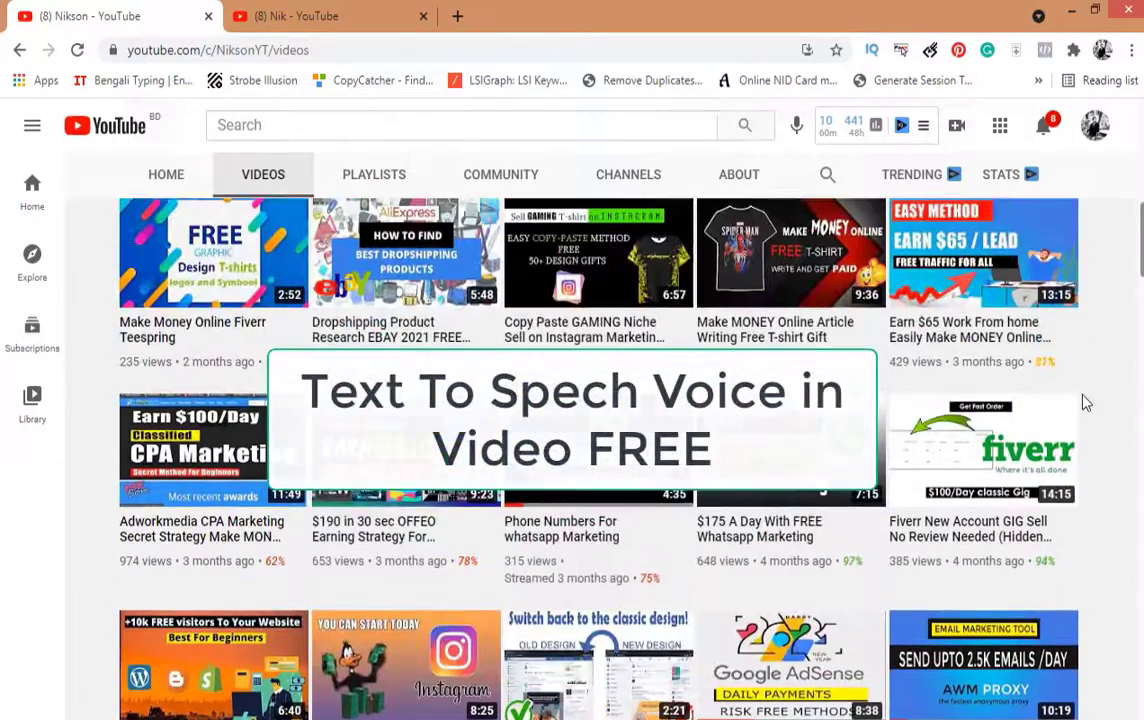
scroll(943, 372, "up", 3)
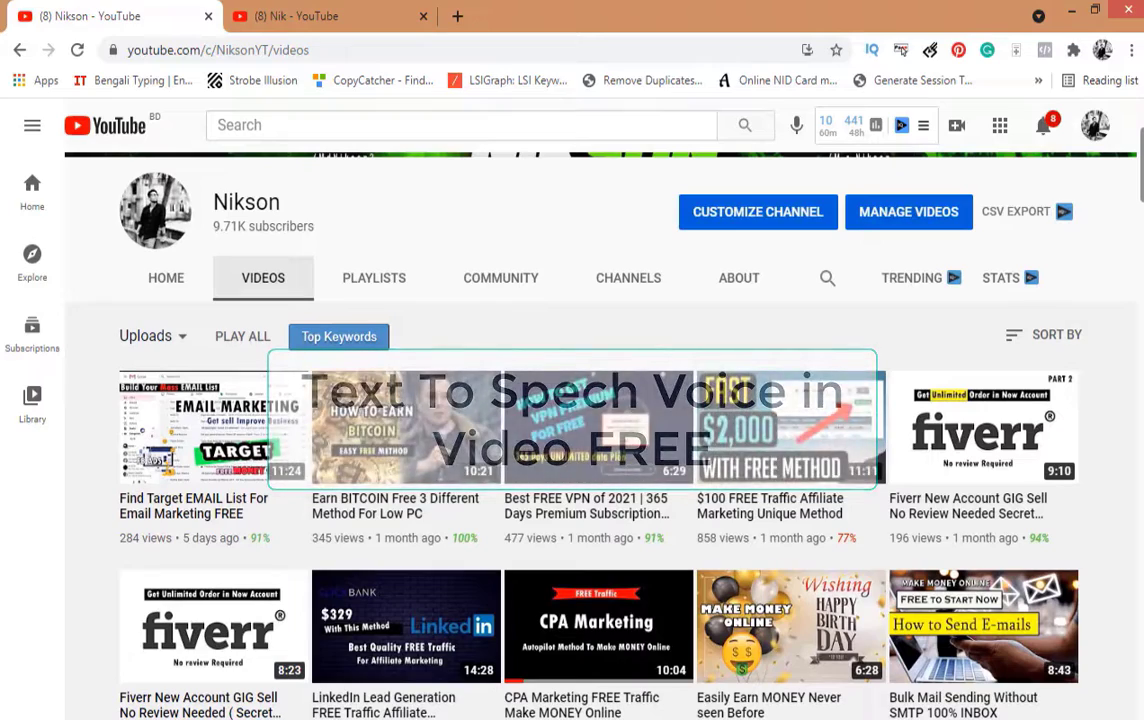
scroll(600, 430, "up", 1)
scroll(600, 430, "up", 2)
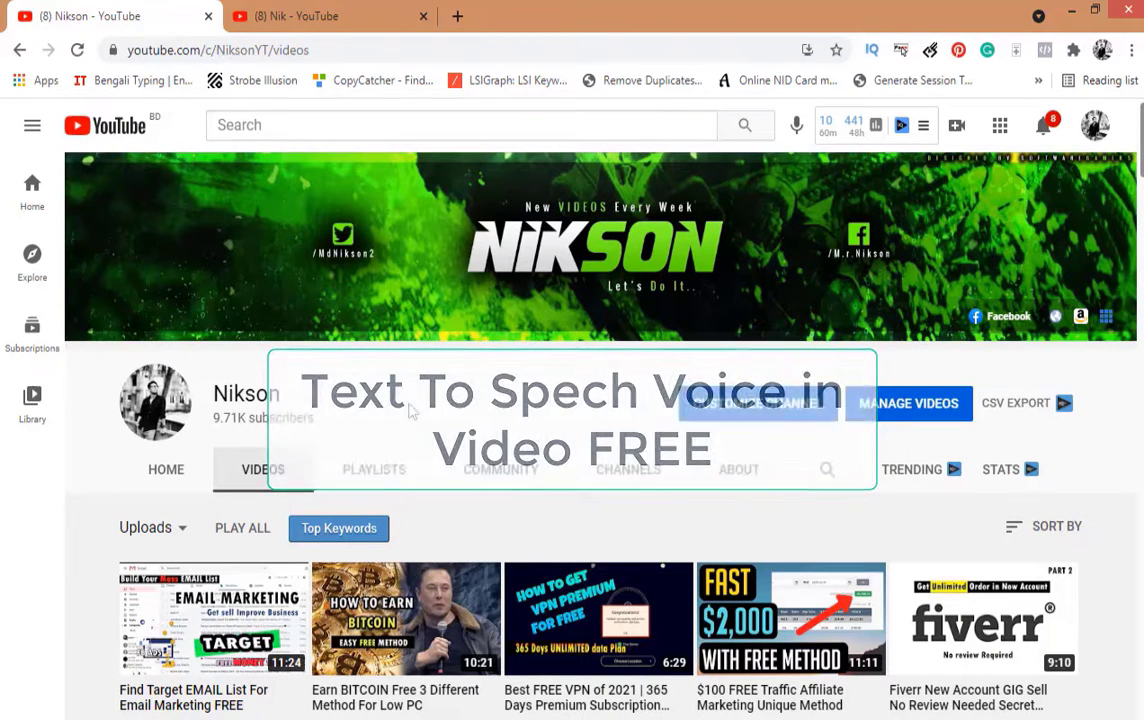
- View the second YouTube channel's uploads, and return to look over the first channel's video list
left_click(347, 22)
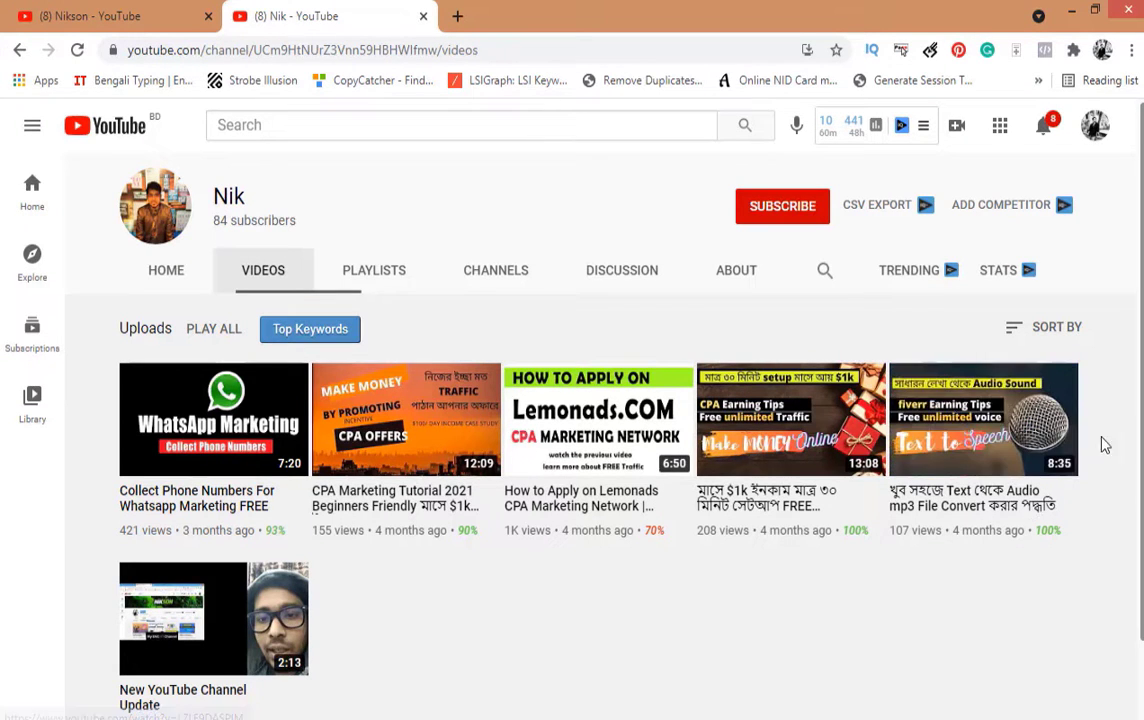
left_click(38, 15)
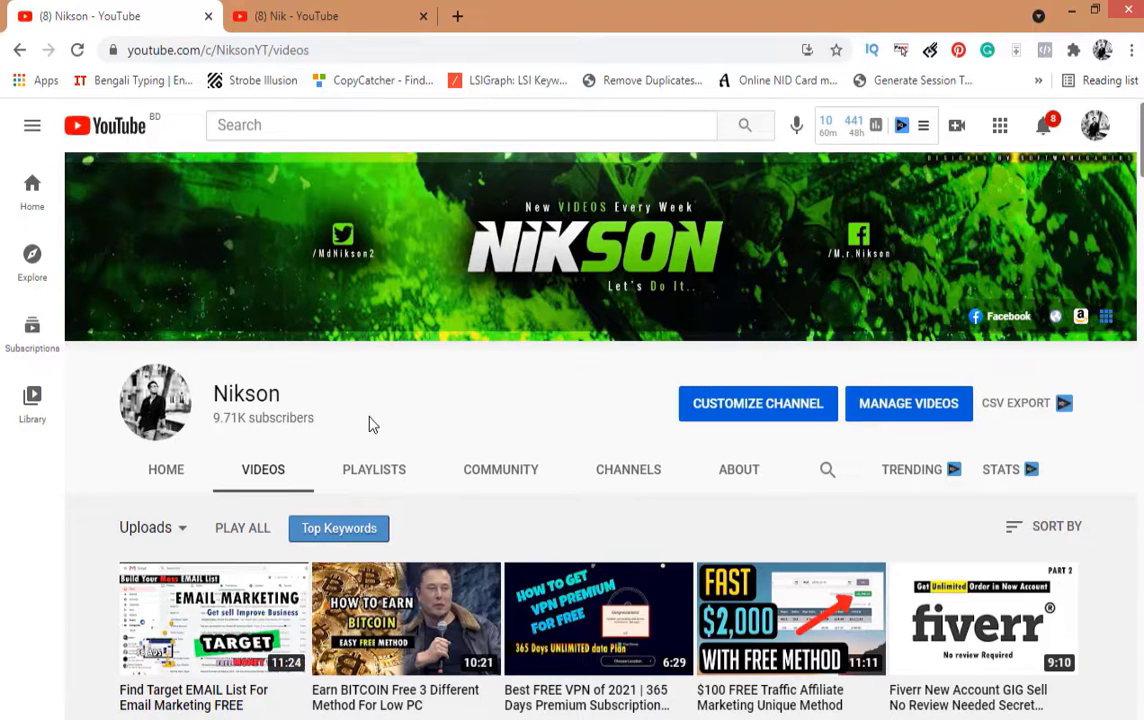
scroll(422, 413, "down", 1)
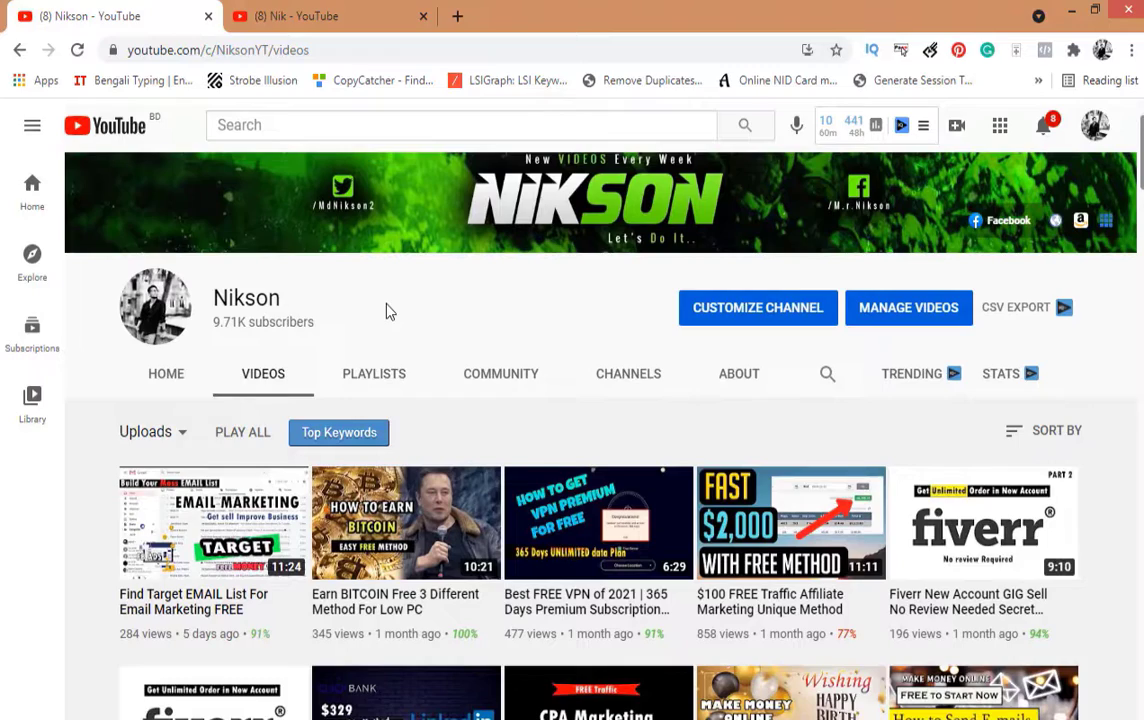
scroll(276, 340, "down", 6)
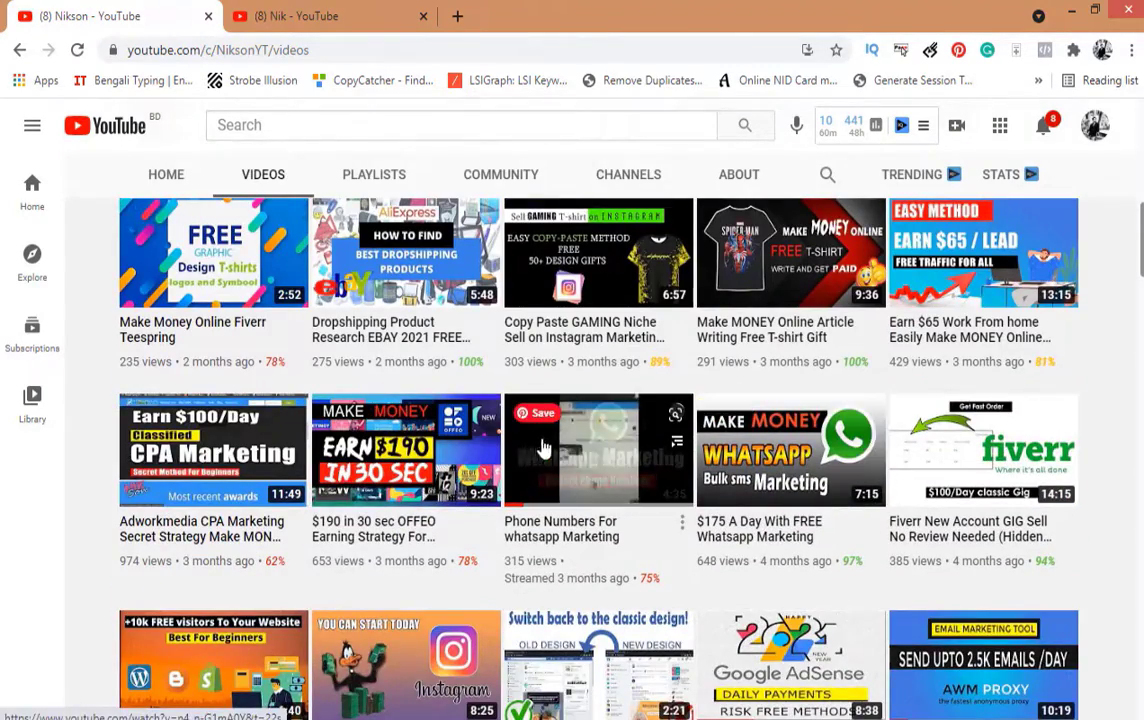
scroll(543, 449, "up", 8)
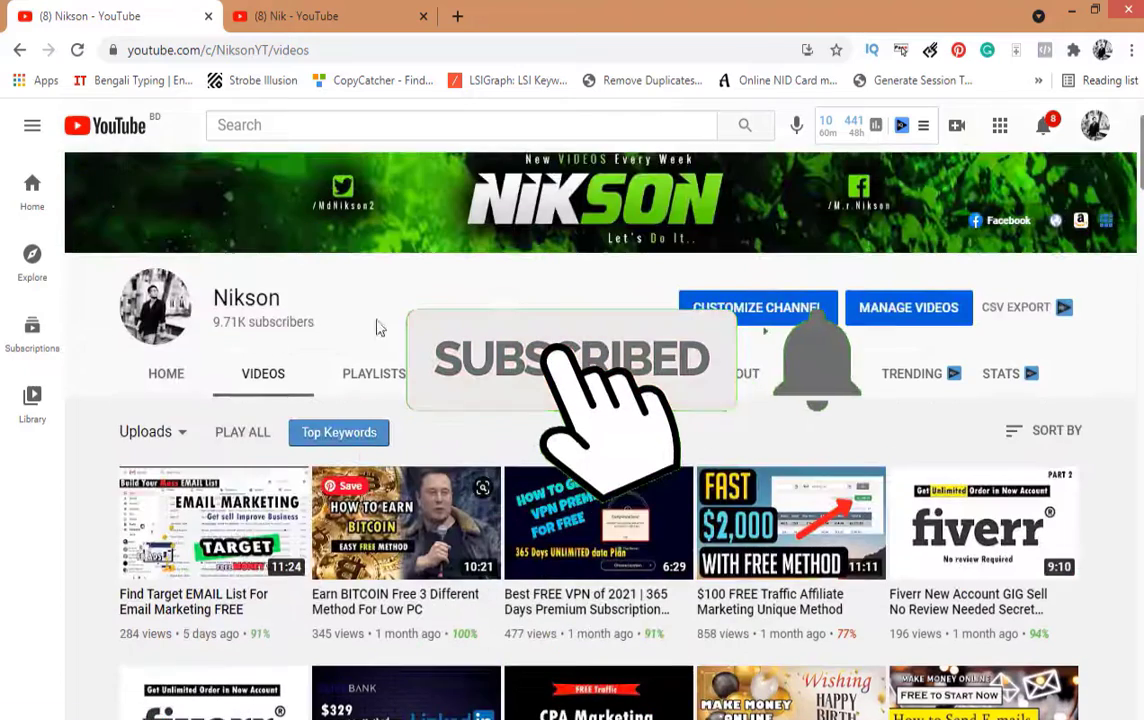
scroll(451, 277, "up", 1)
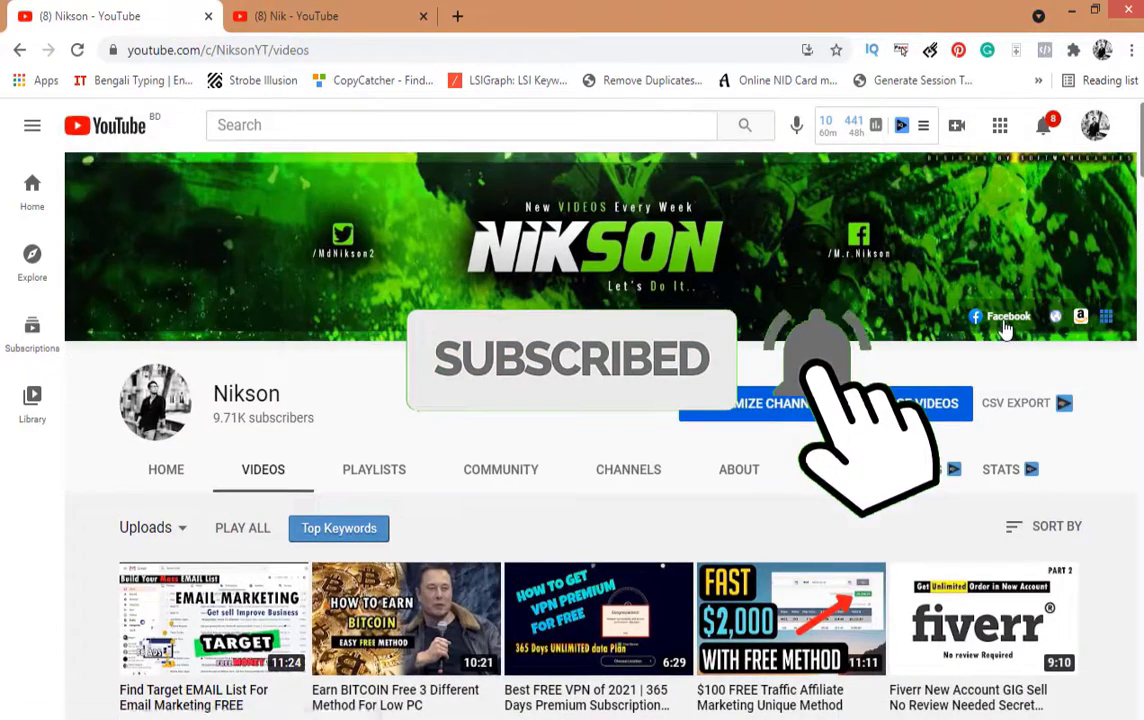
- Open the Facebook group linked in the channel banner and look through its discussion posts
left_click(1006, 328)
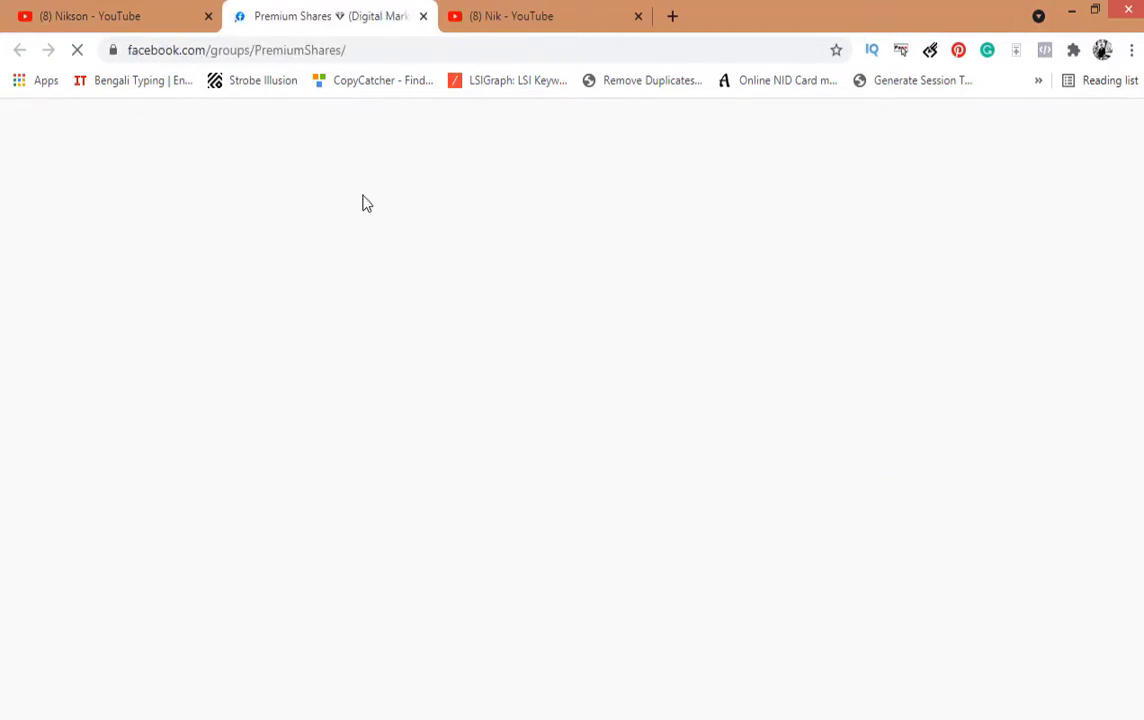
left_click(384, 50)
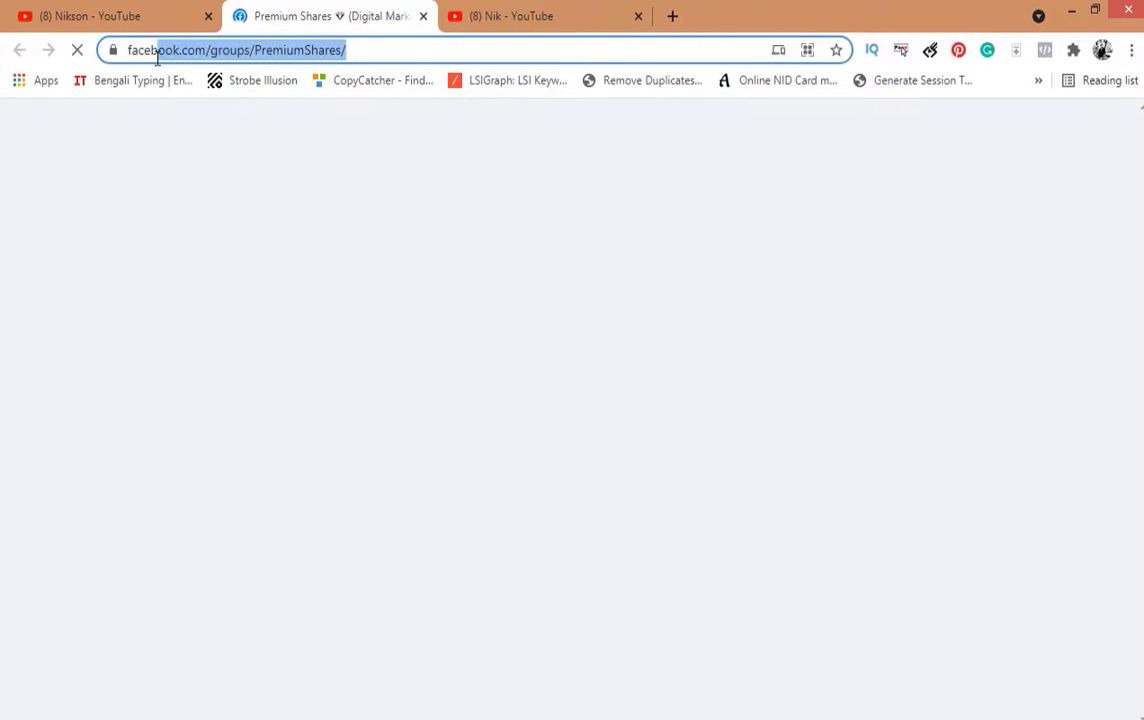
left_click(301, 50)
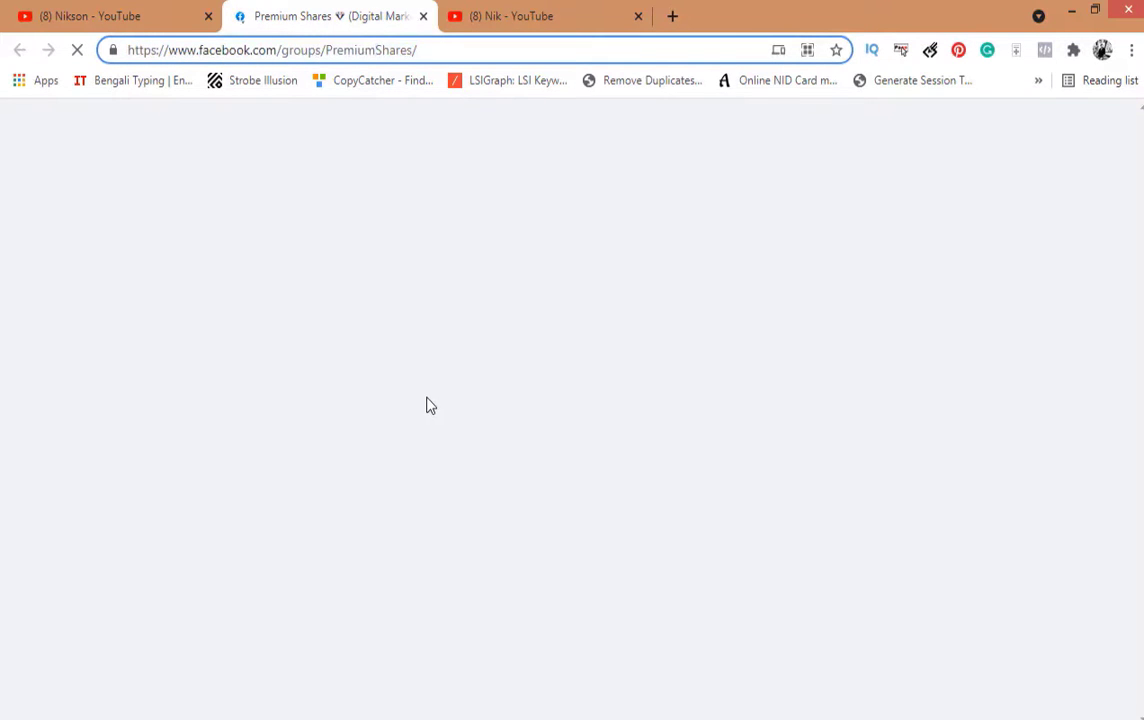
scroll(702, 475, "down", 15)
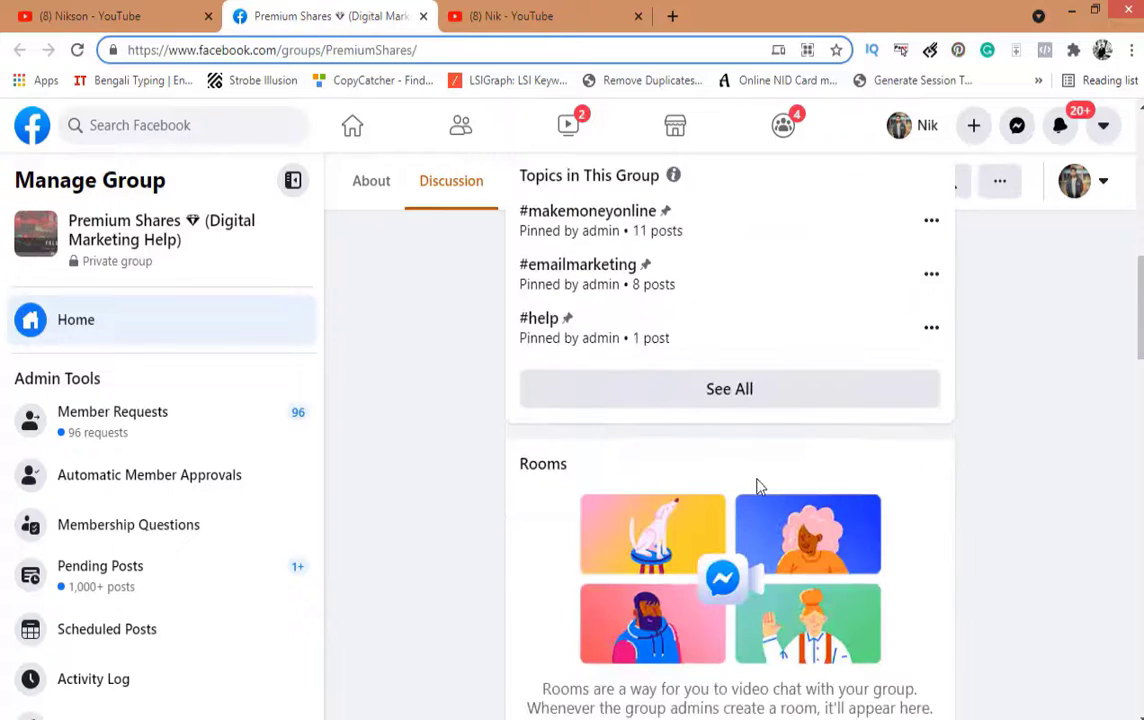
scroll(545, 446, "down", 20)
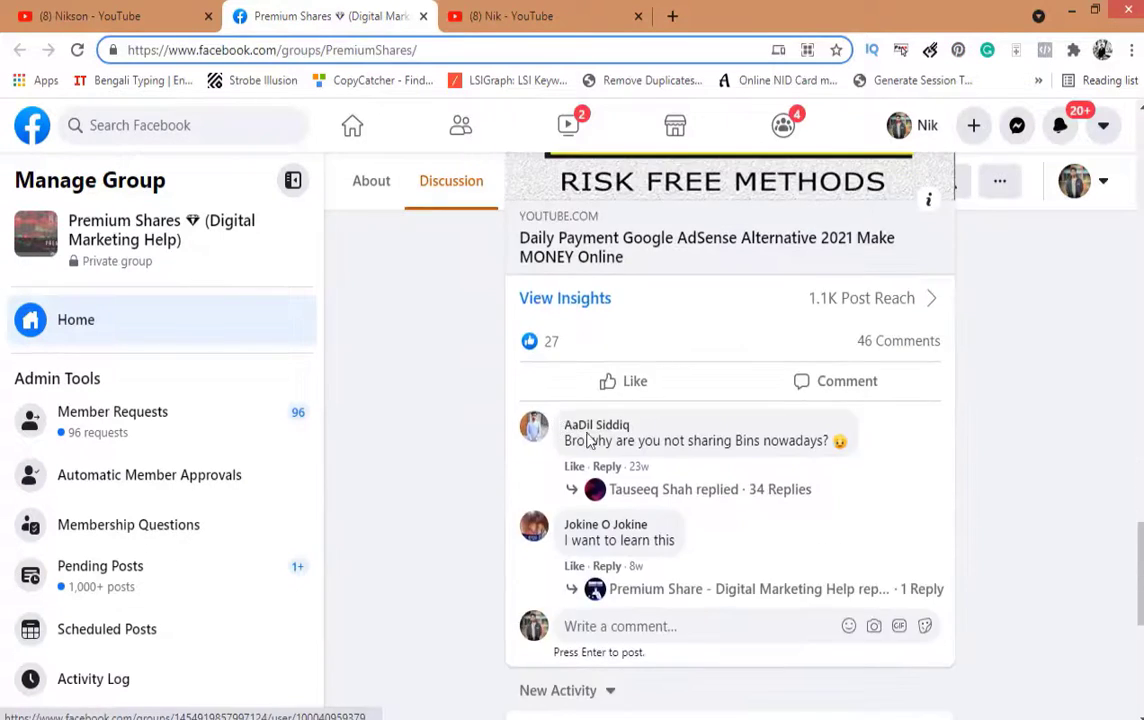
scroll(590, 460, "down", 5)
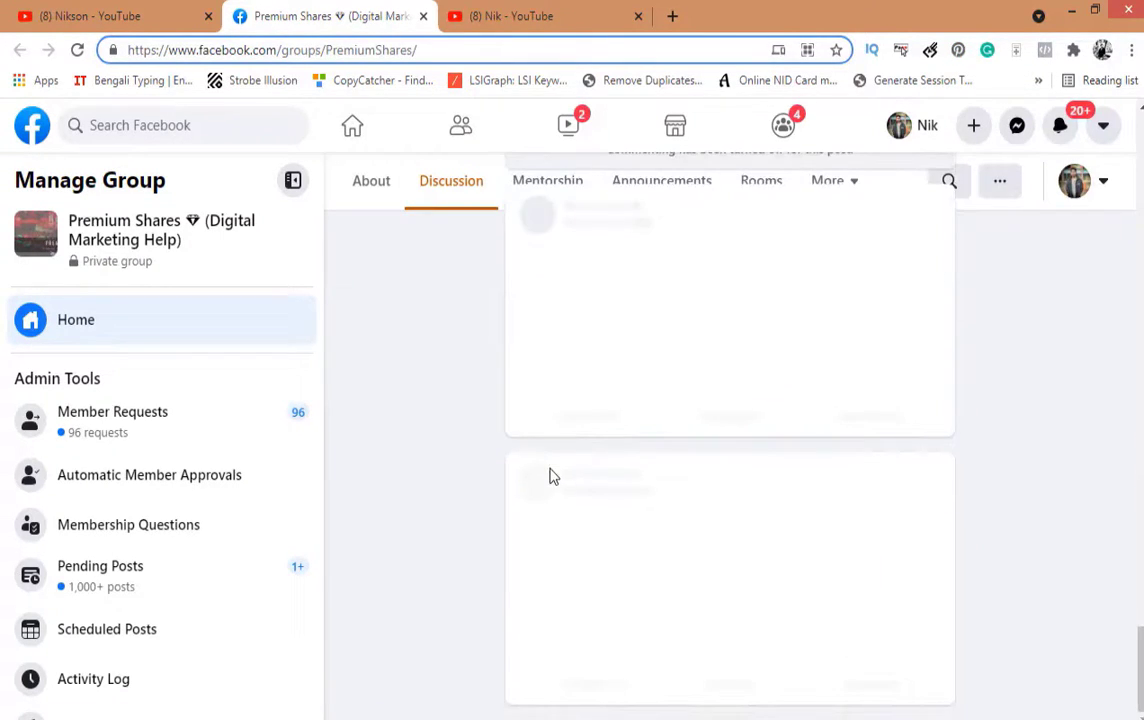
scroll(420, 430, "down", 5)
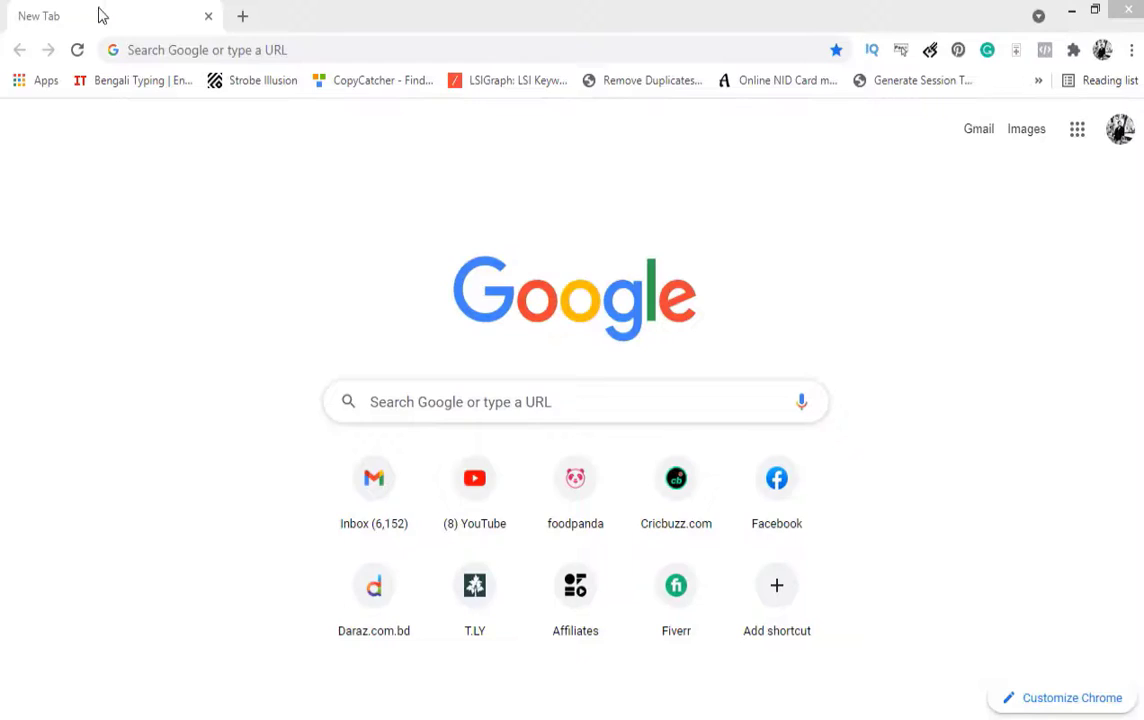
- Open the website uberduck.ai from the new browser page
left_click(210, 51)
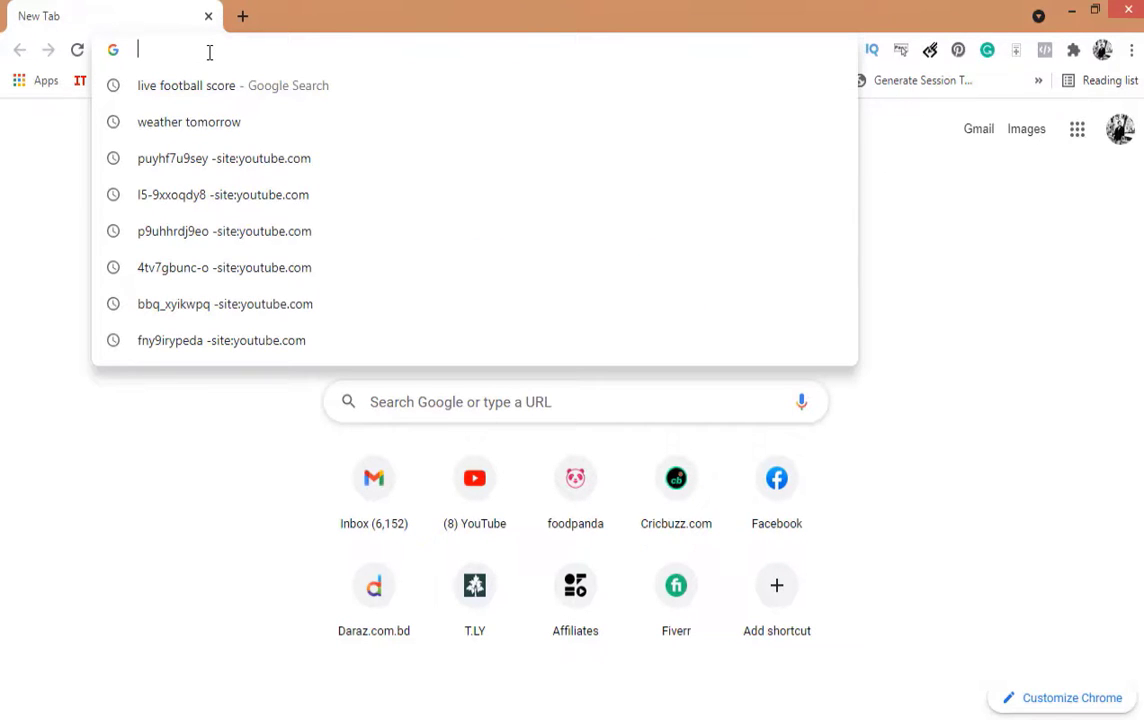
type("uberduc")
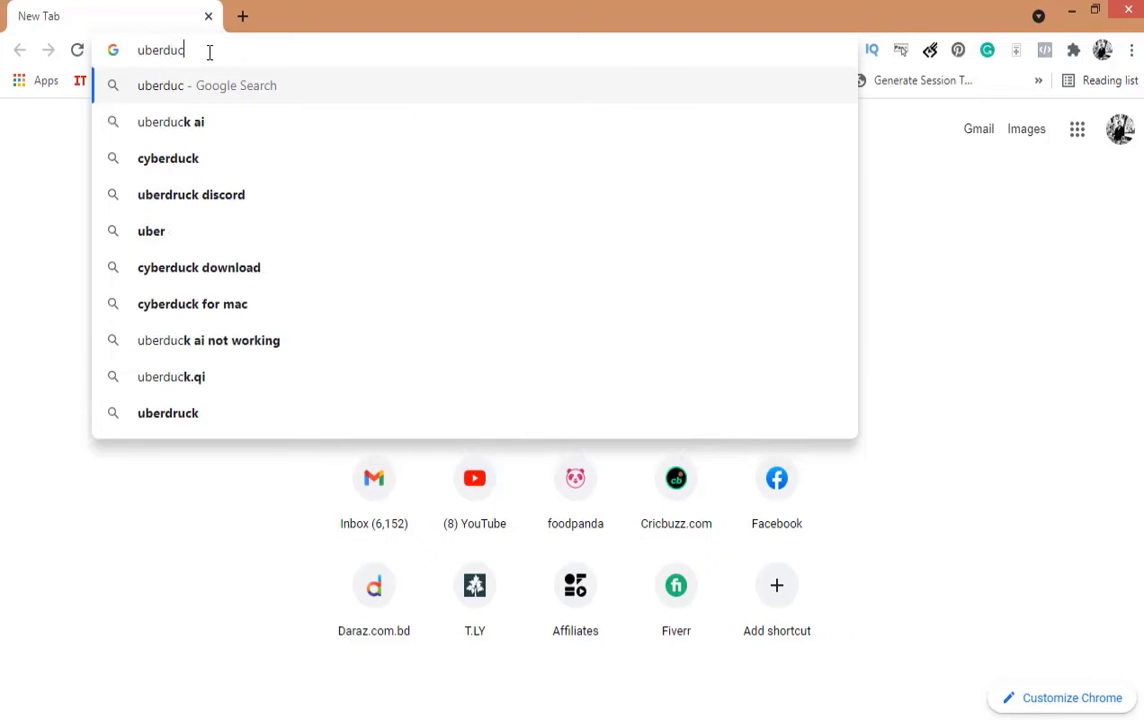
type("k")
type(".ai")
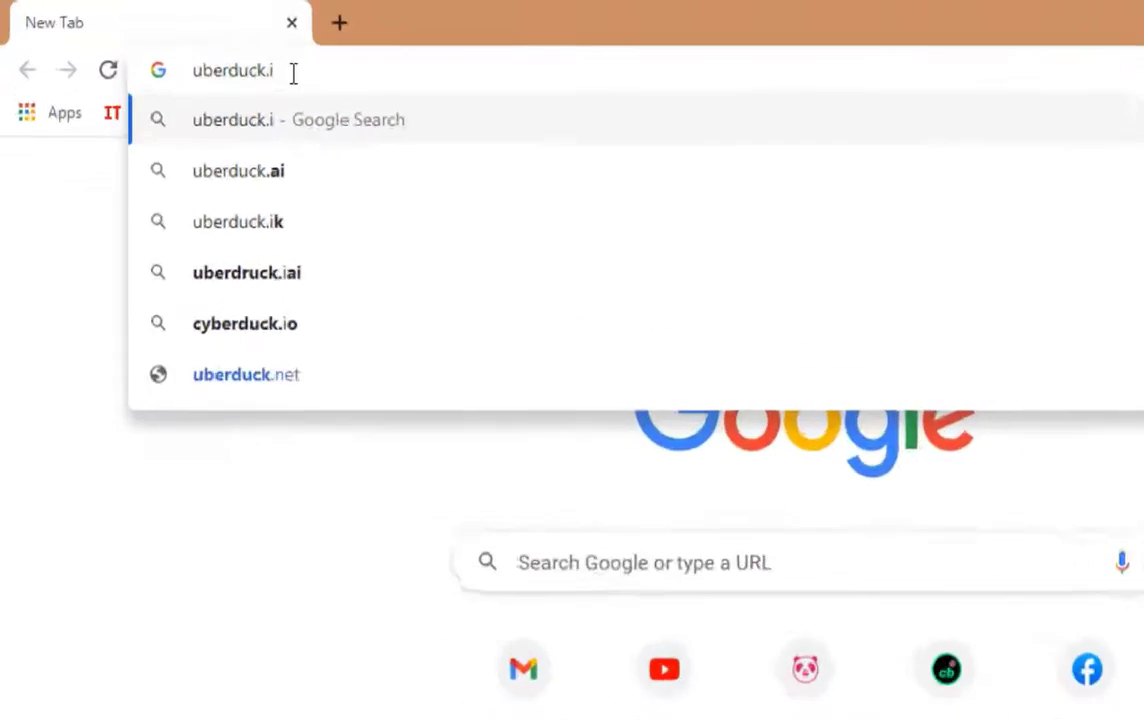
key("BackSpace")
type("ai")
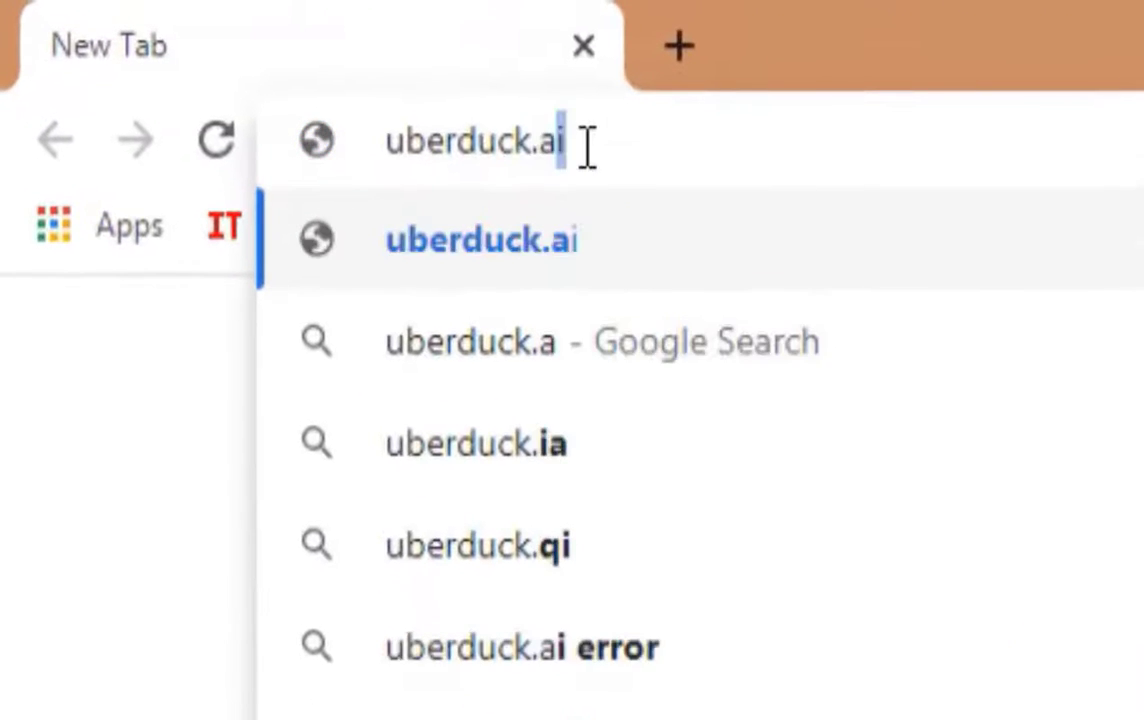
key("Return")
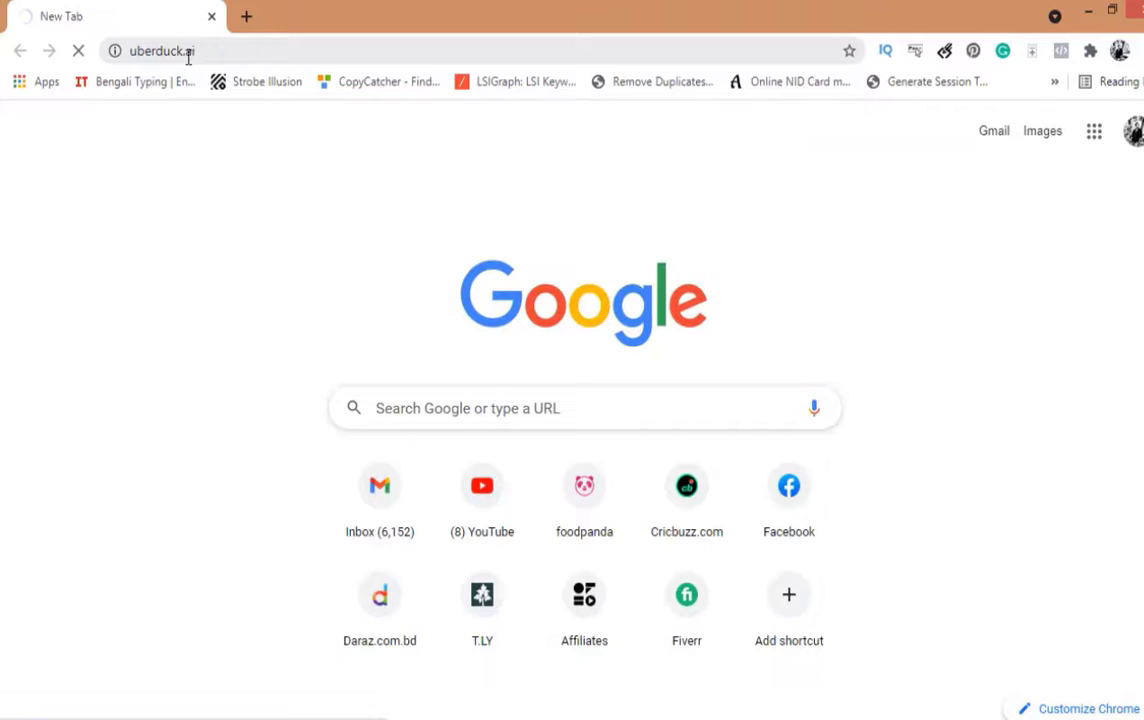
- Examine the Uberduck site's address and its home page with the voice selectors and speech text area
left_click_drag(220, 49, 133, 55)
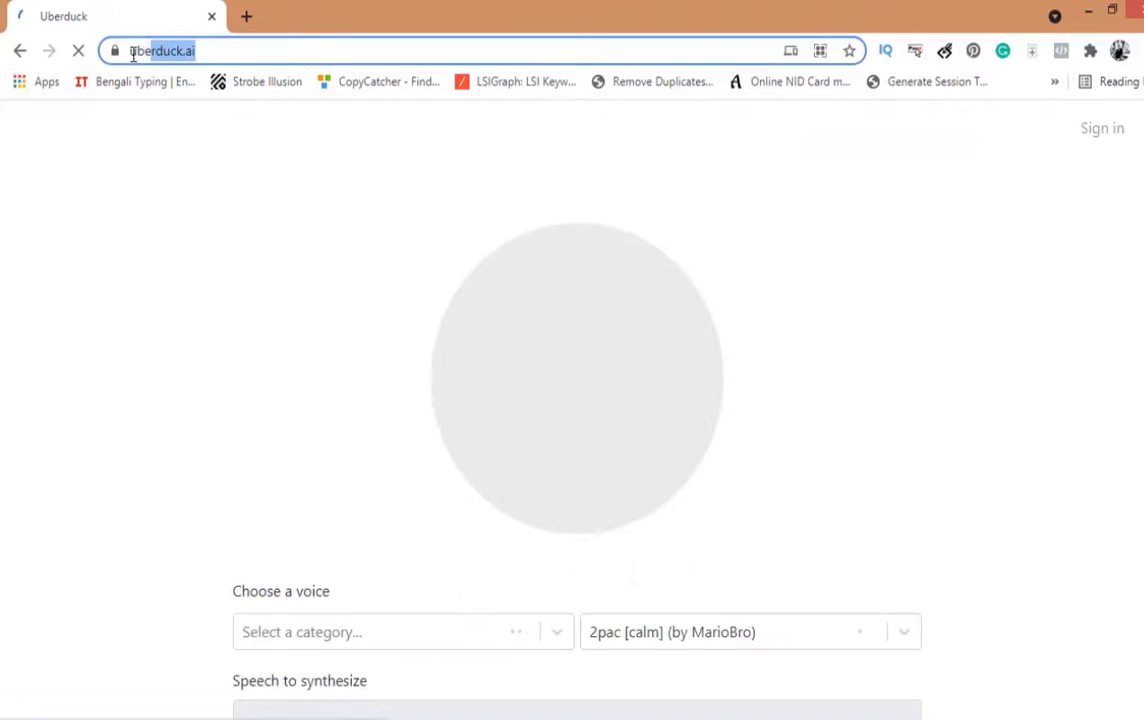
left_click(215, 49)
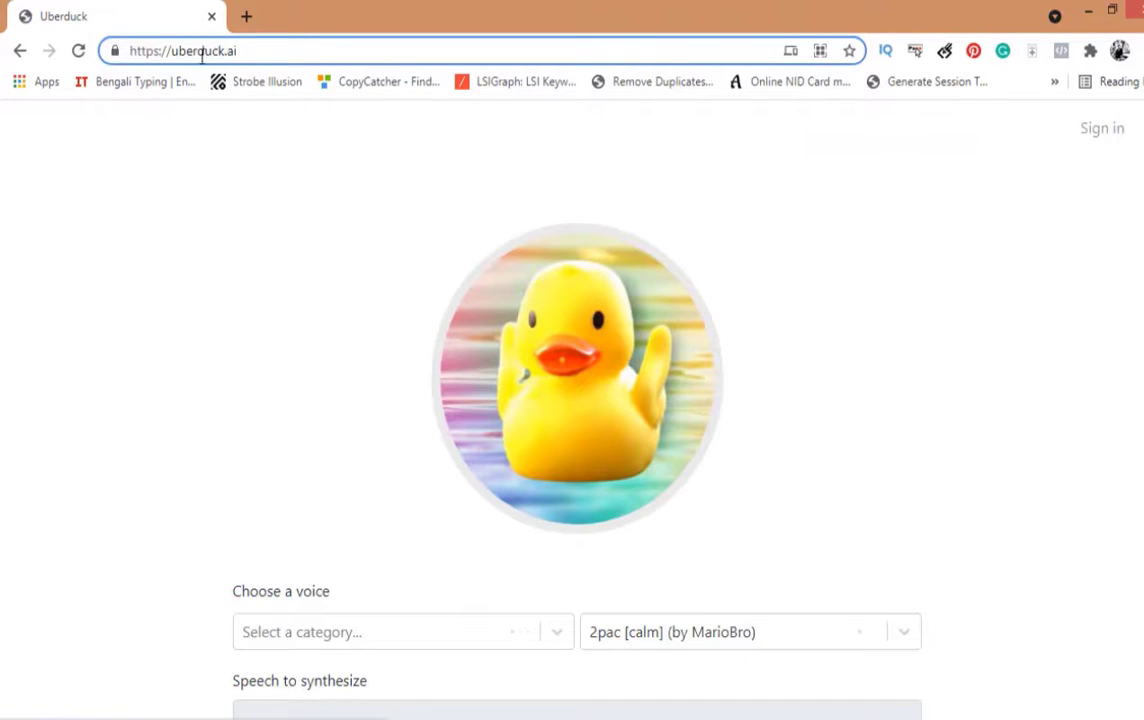
scroll(313, 304, "down", 1)
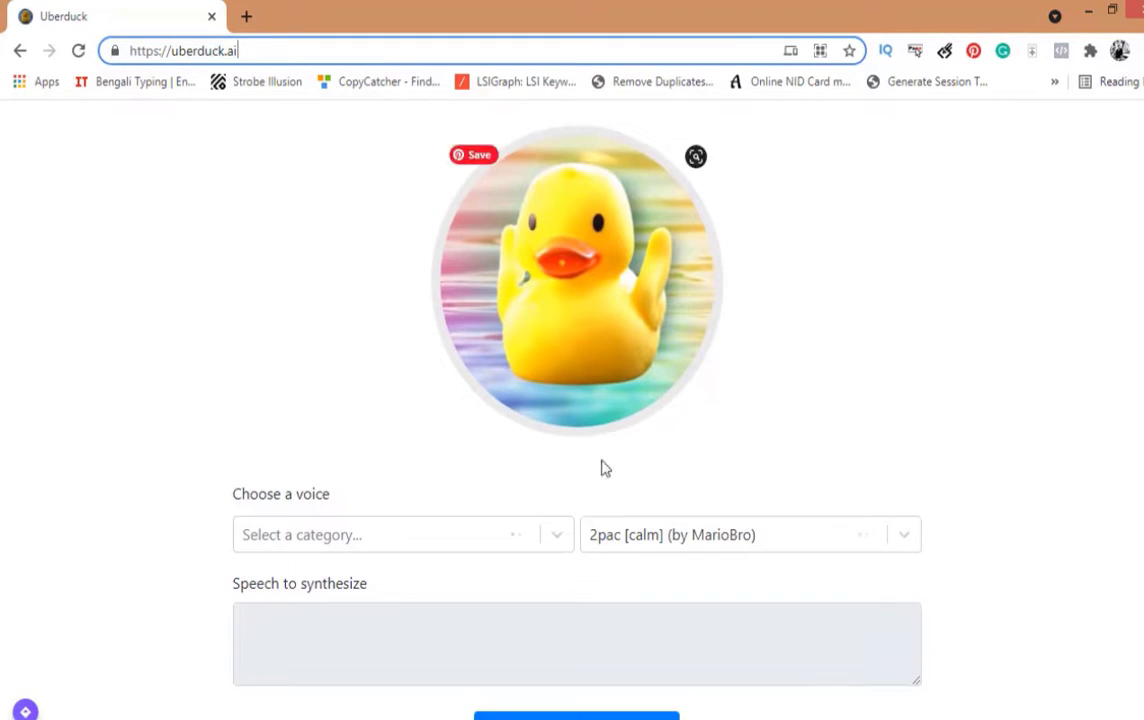
scroll(562, 588, "down", 1)
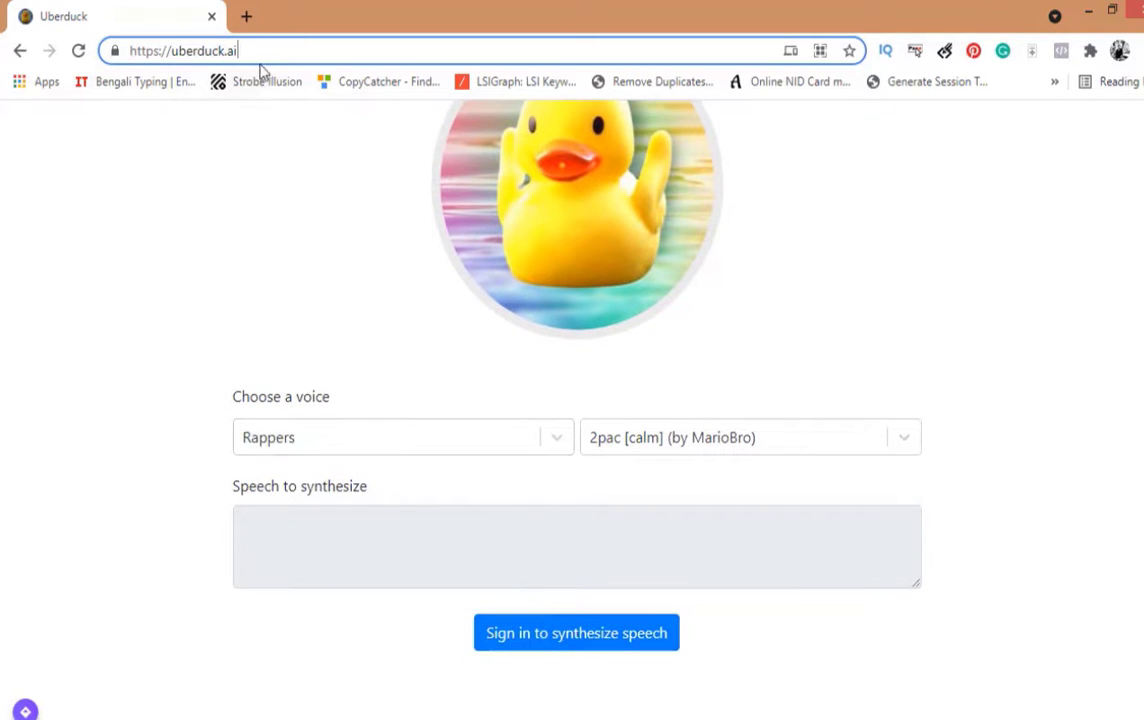
left_click_drag(189, 47, 149, 47)
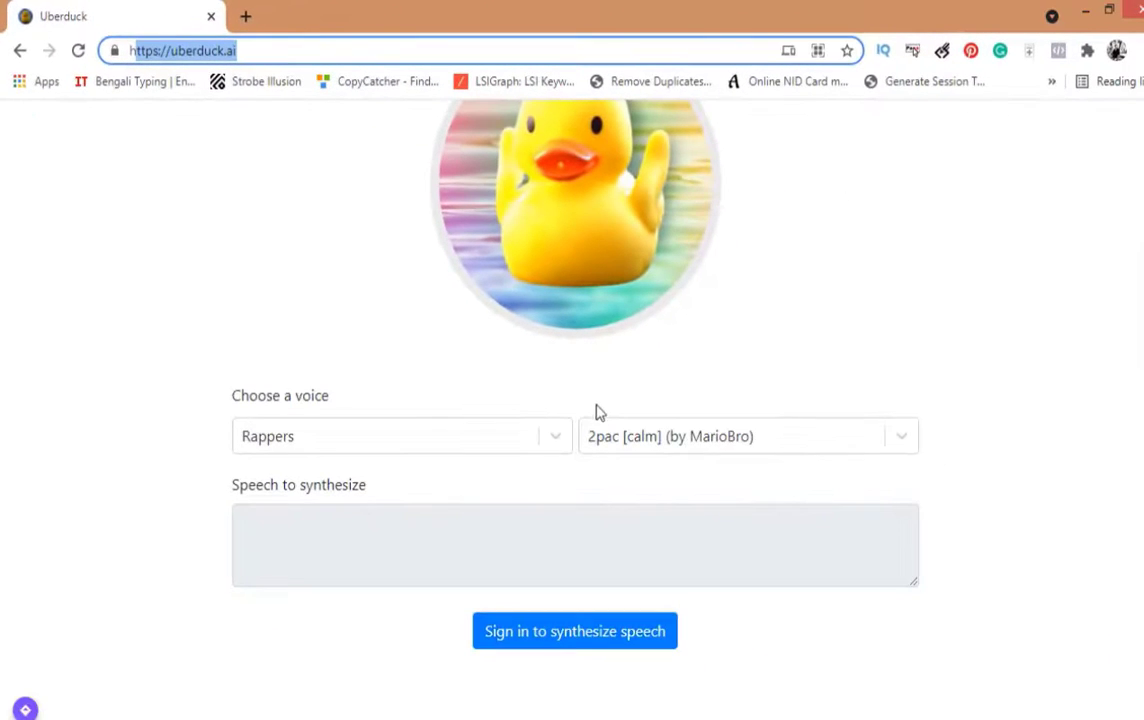
scroll(530, 410, "up", 2)
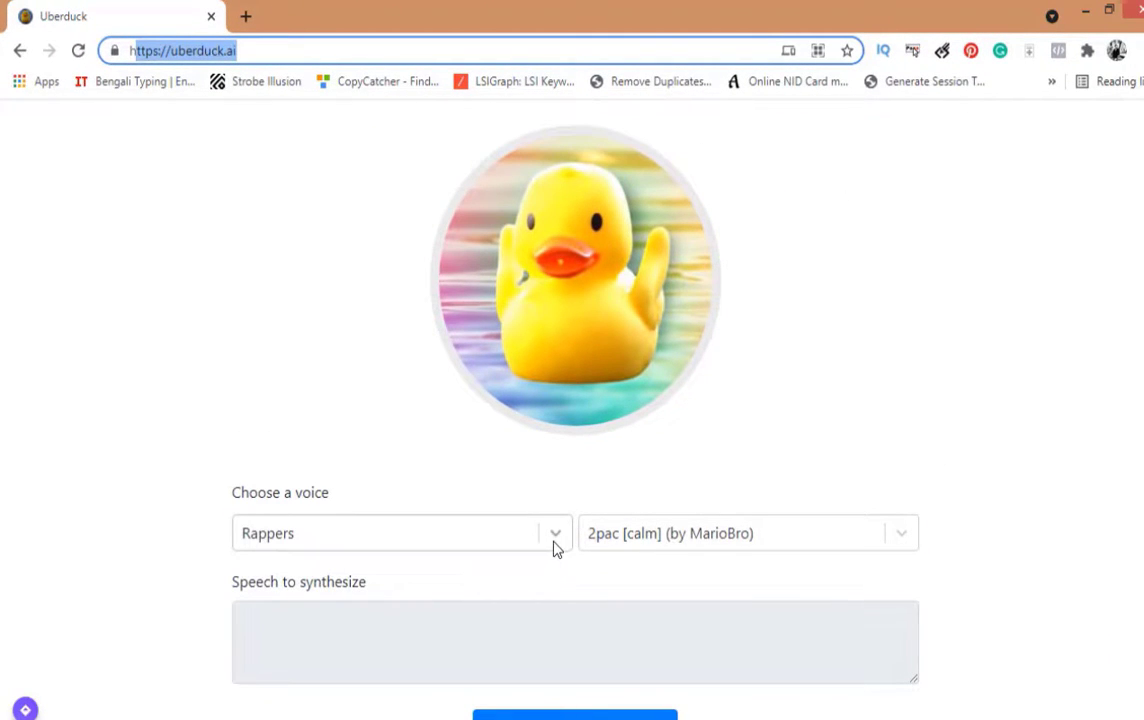
- Look through the range of voice categories available for speech synthesis
left_click(556, 547)
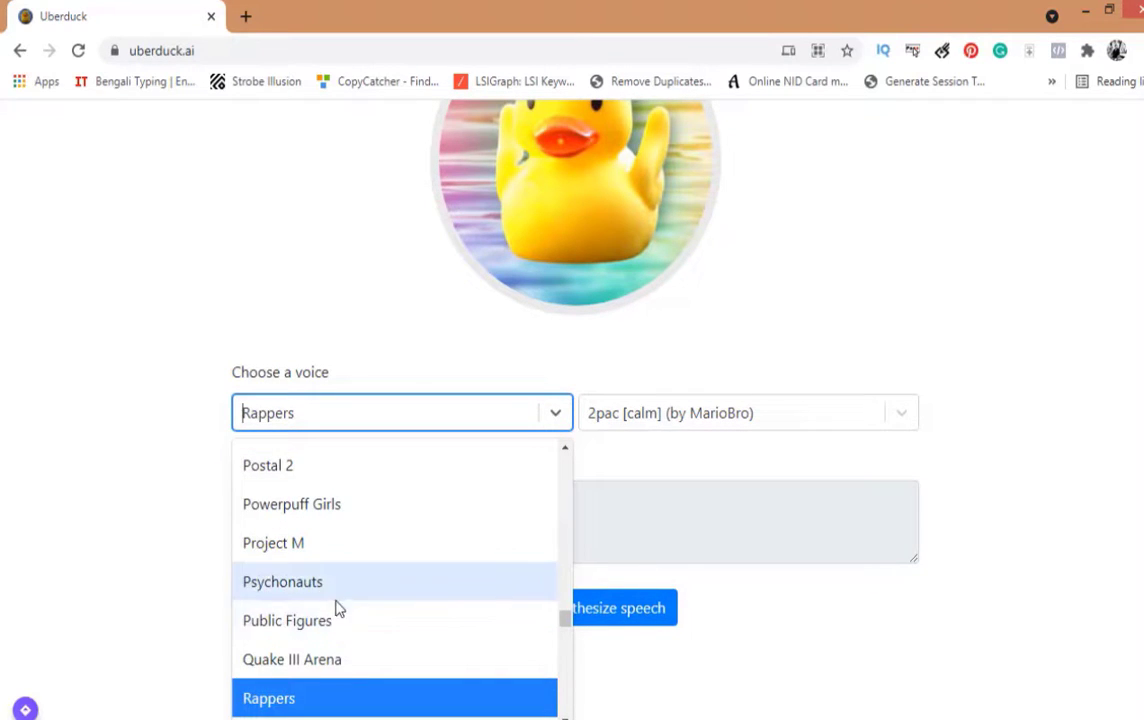
scroll(338, 620, "down", 1)
scroll(340, 600, "down", 4)
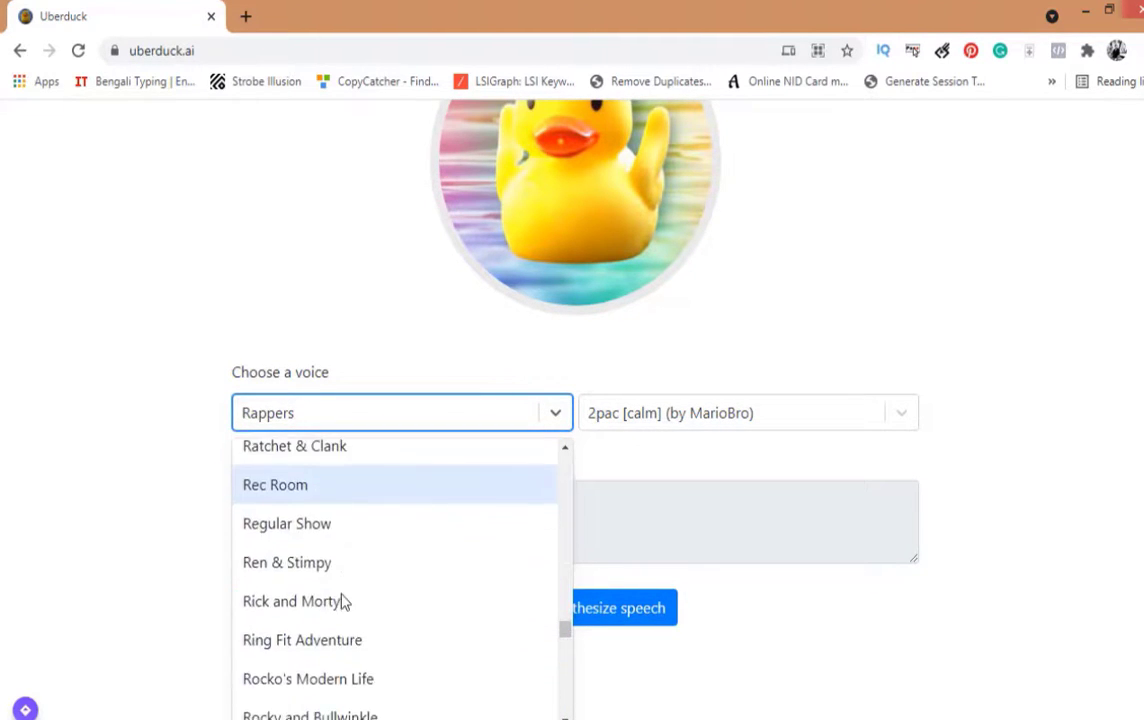
scroll(338, 650, "down", 2)
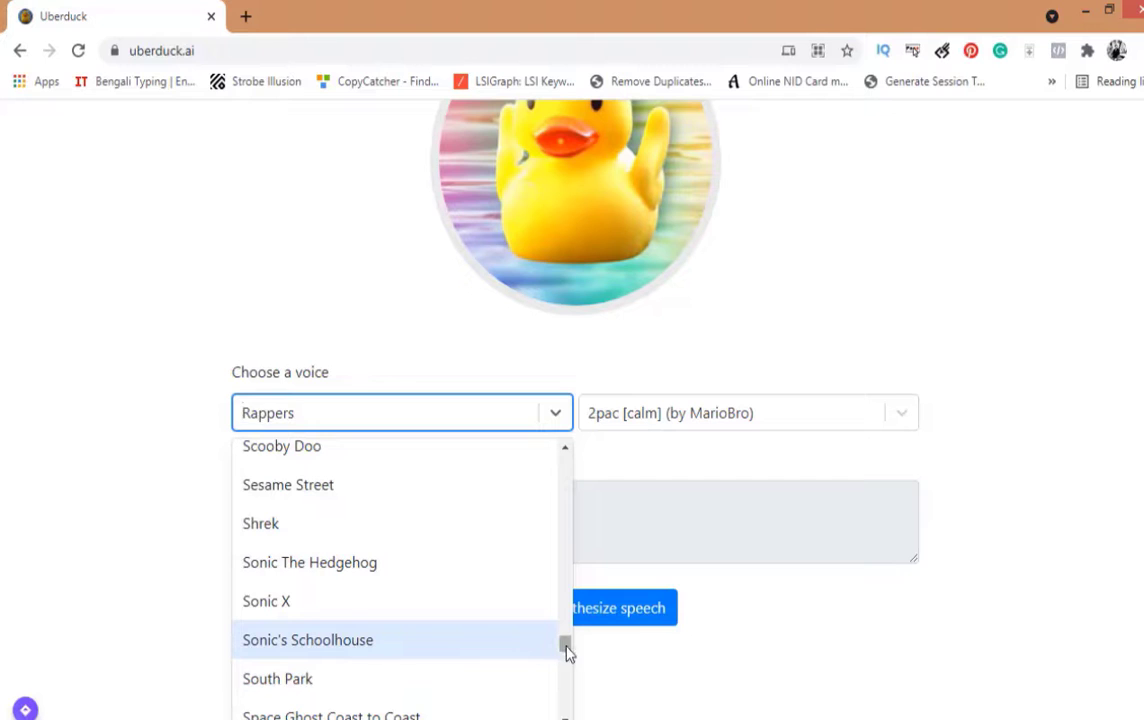
left_click_drag(566, 651, 565, 517)
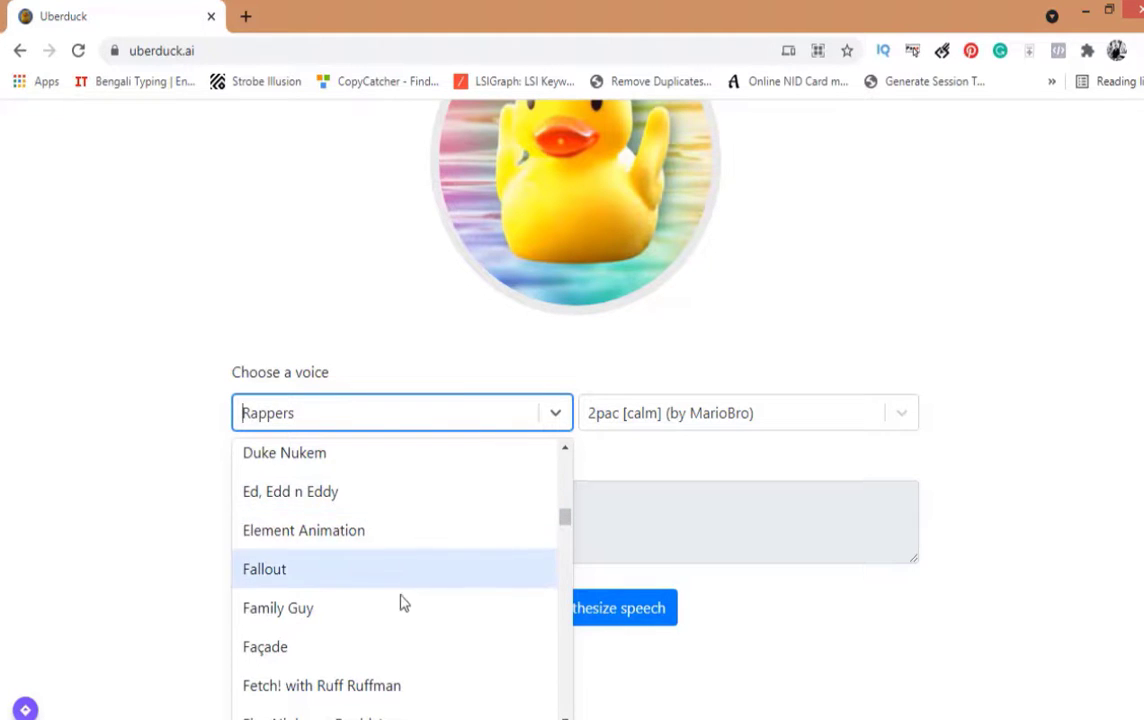
scroll(395, 597, "down", 6)
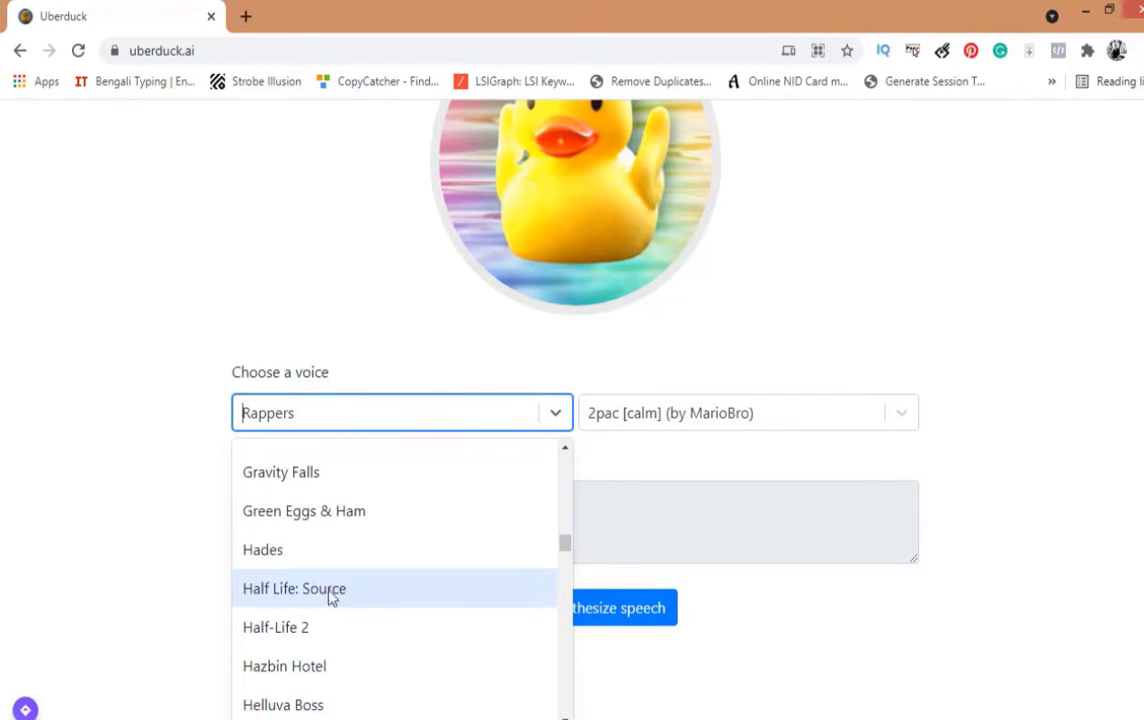
scroll(318, 537, "up", 1)
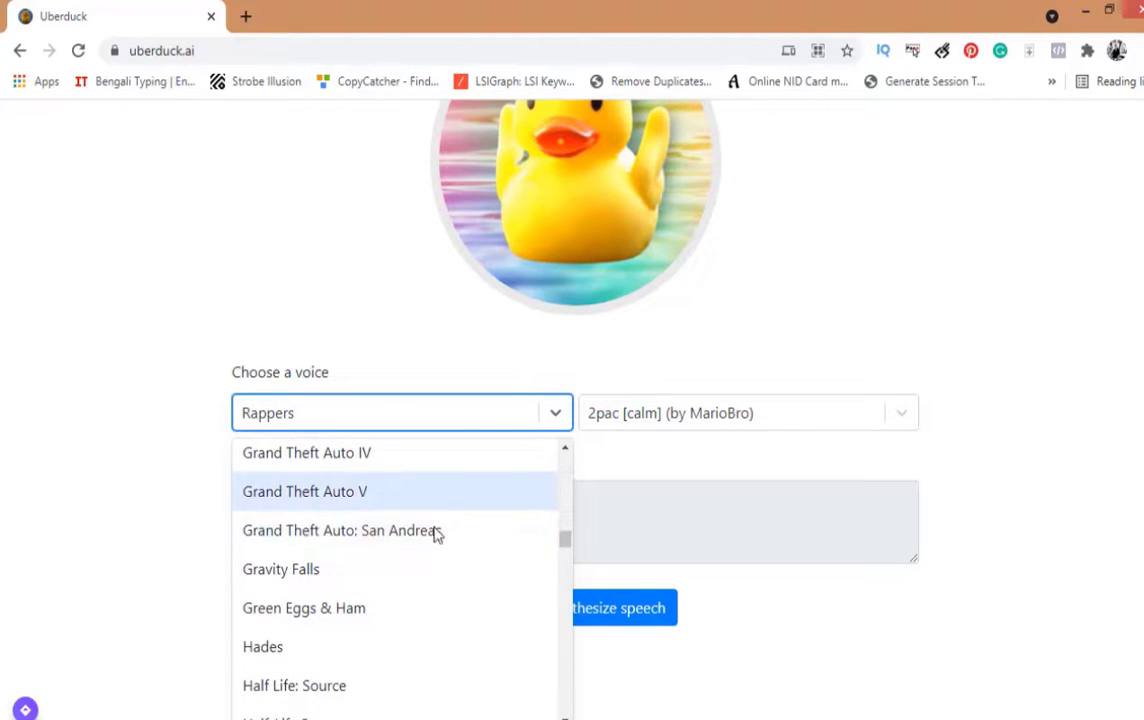
scroll(477, 549, "down", 2)
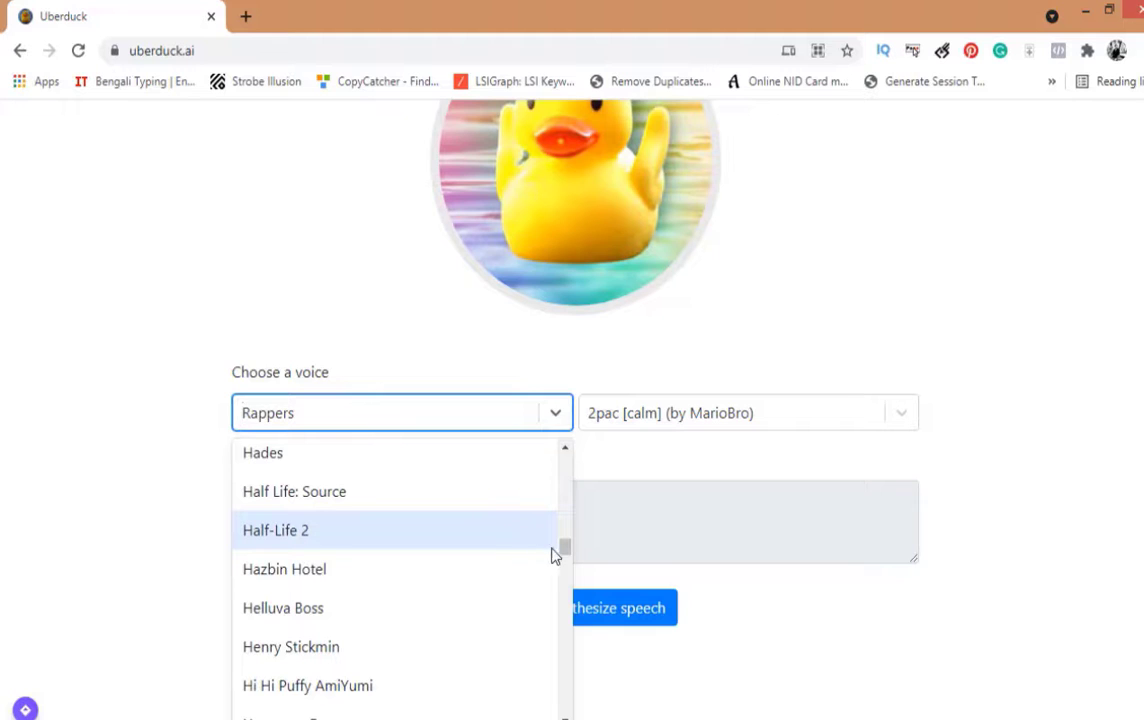
left_click_drag(567, 557, 485, 620)
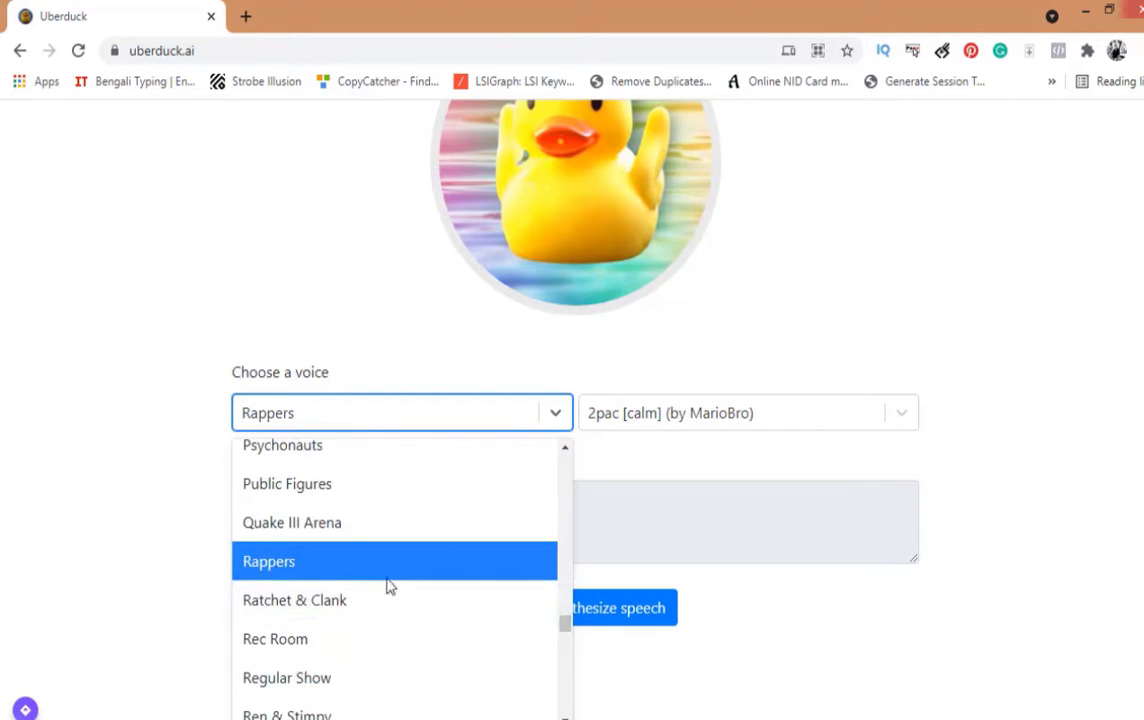
- Choose the Scooby Doo voice category and select its Shaggy Rogers voice
scroll(390, 588, "down", 5)
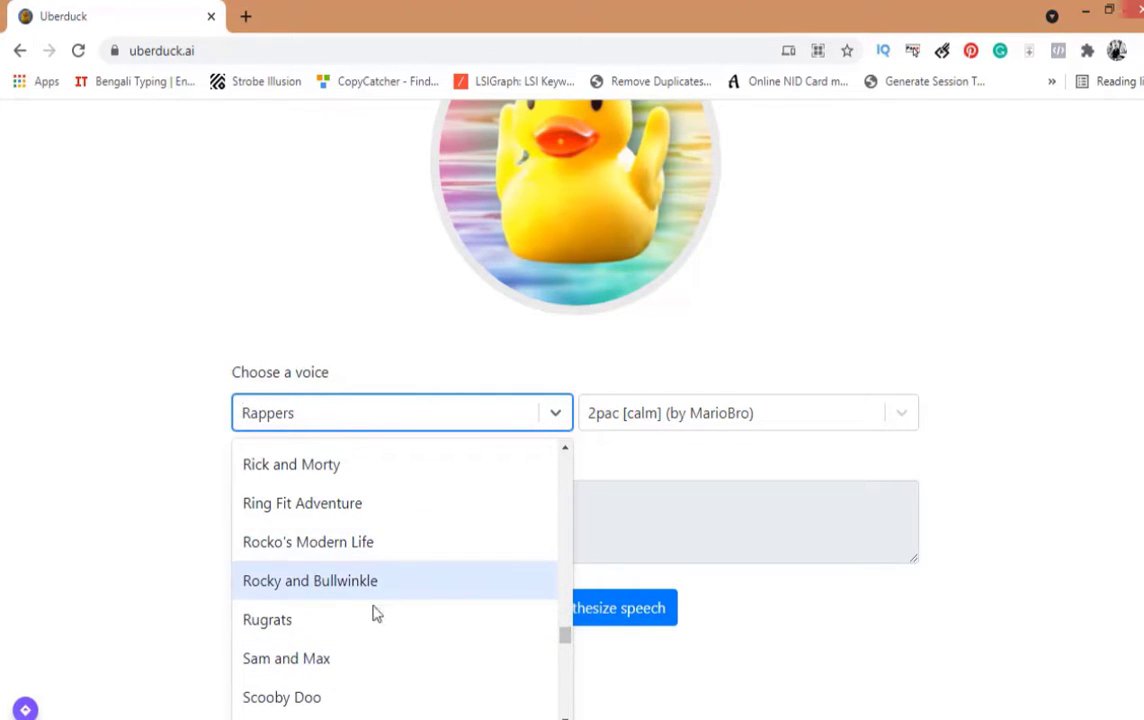
scroll(375, 614, "down", 1)
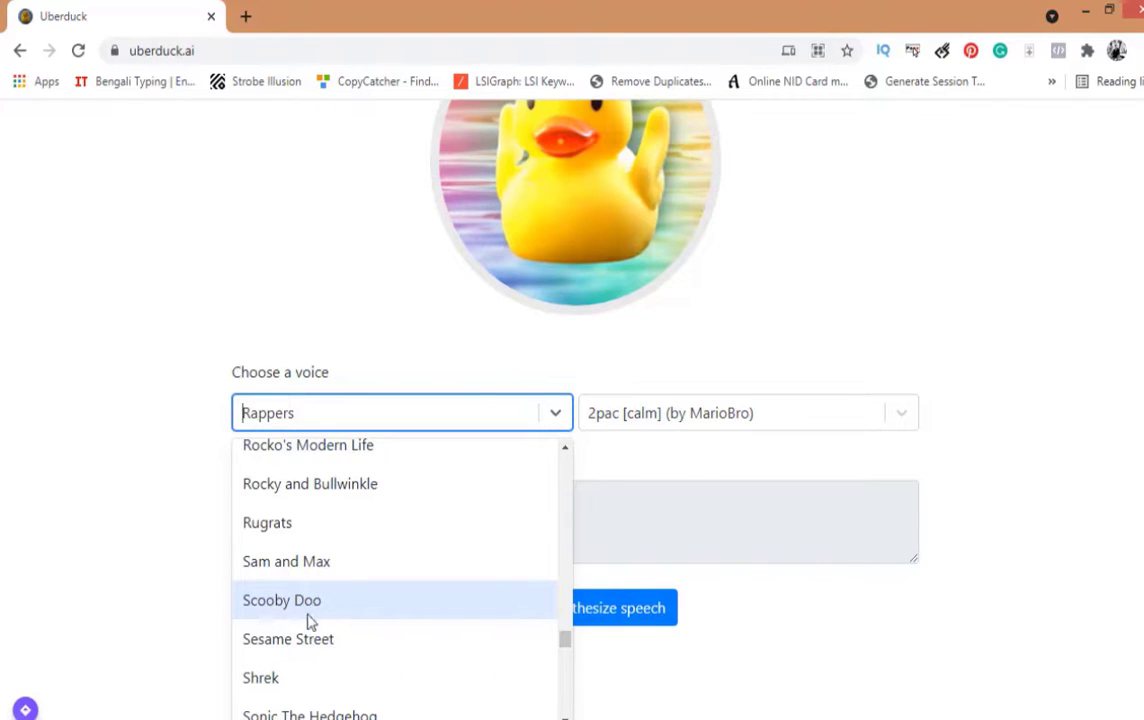
left_click(313, 614)
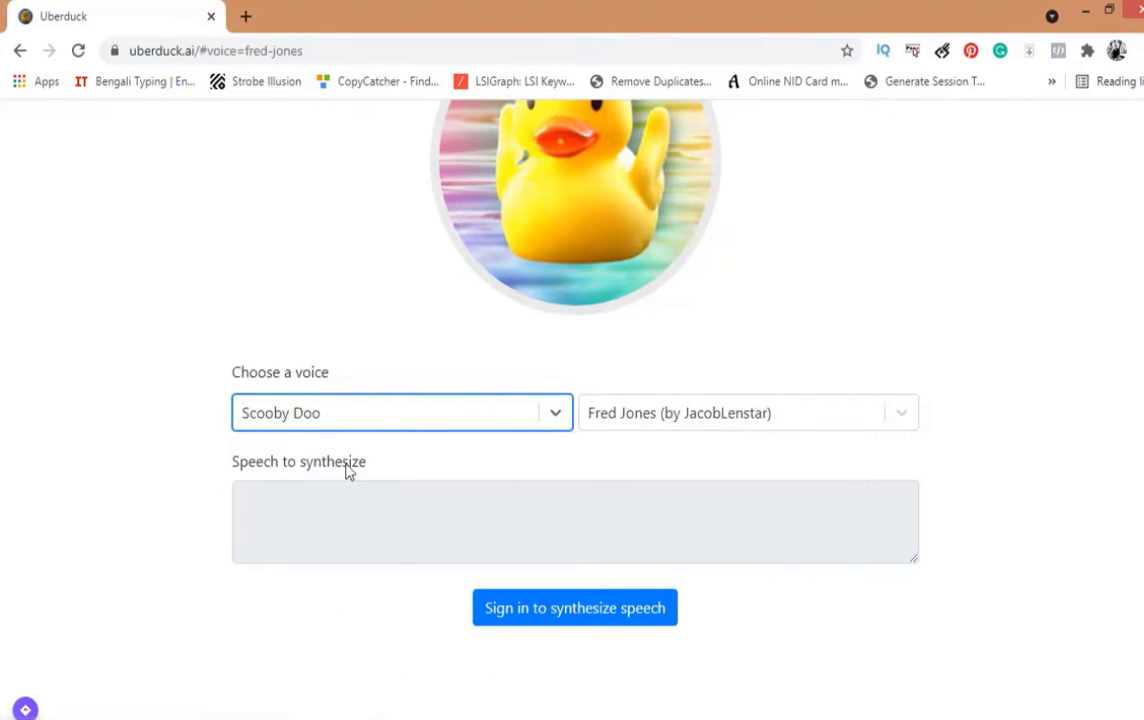
left_click(659, 428)
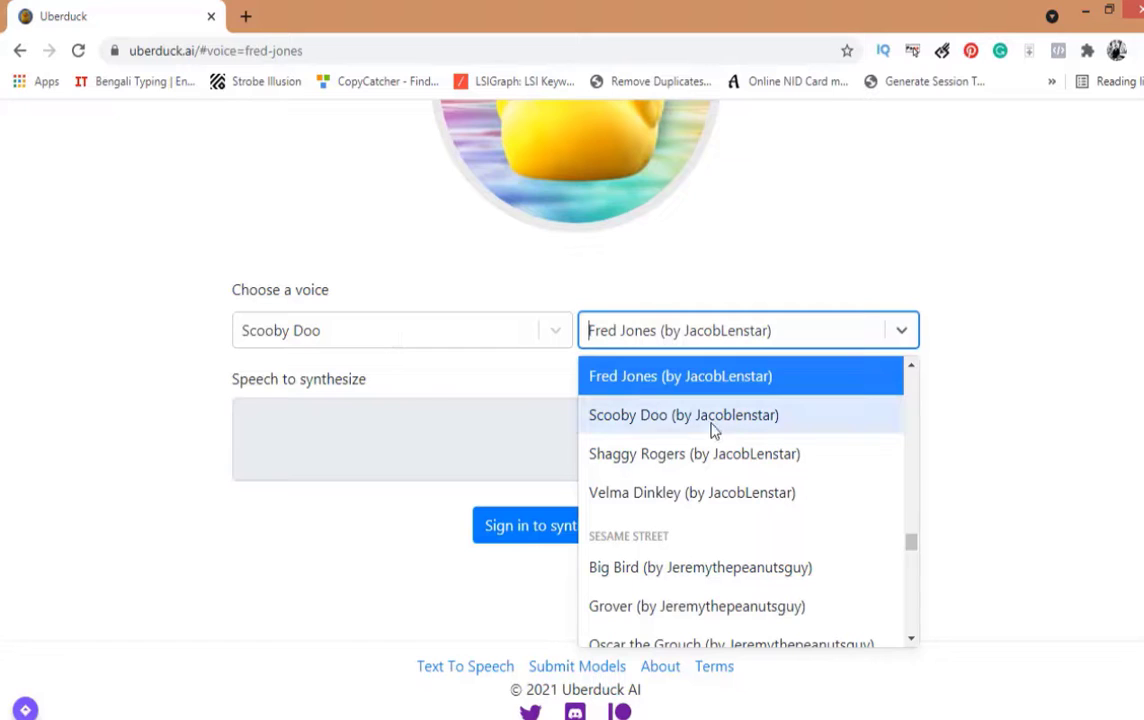
left_click(664, 462)
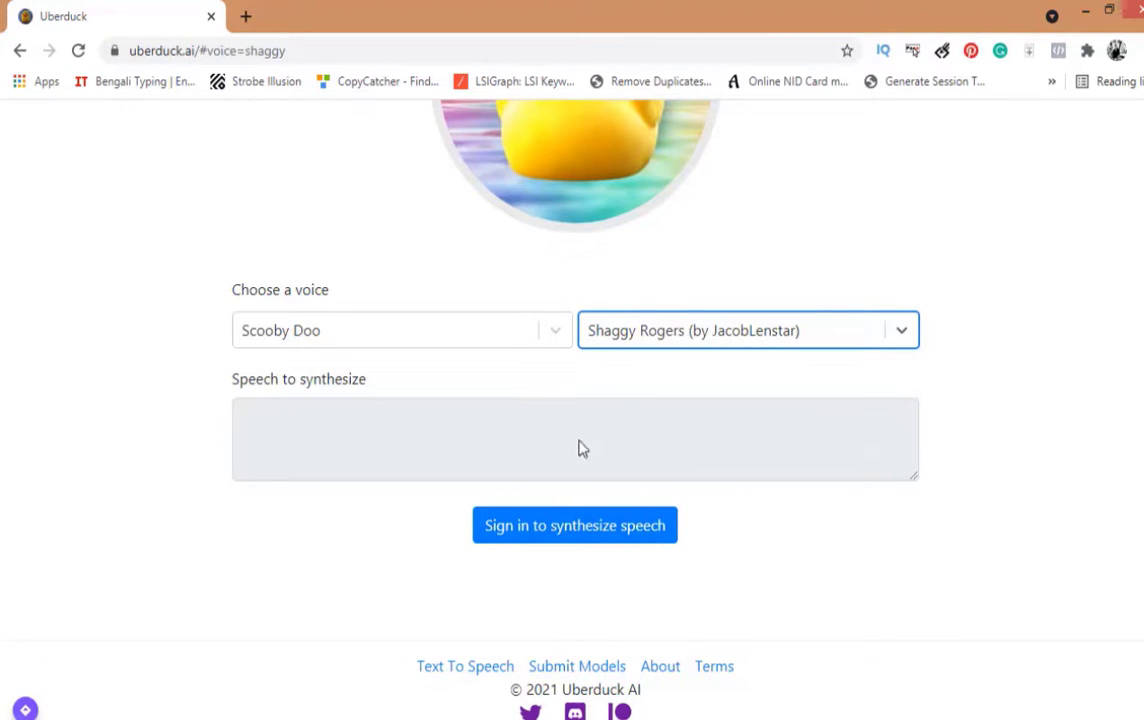
- Sign in to synthesize speech with one of the saved Google accounts
scroll(333, 442, "up", 1)
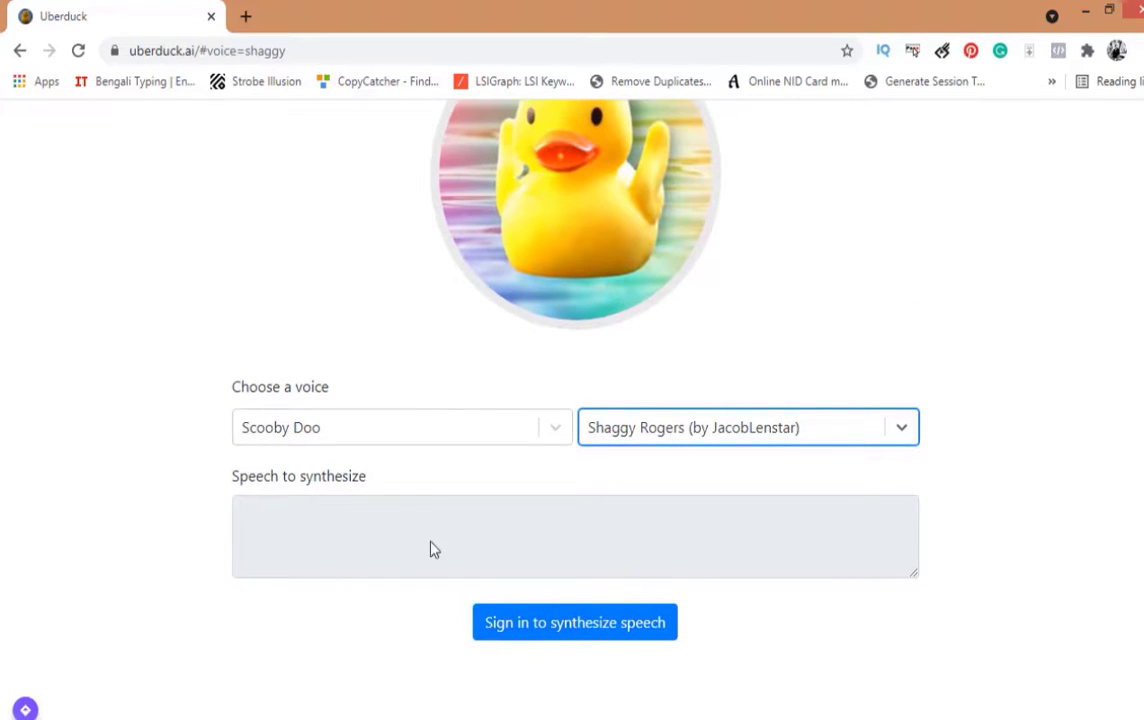
left_click(592, 630)
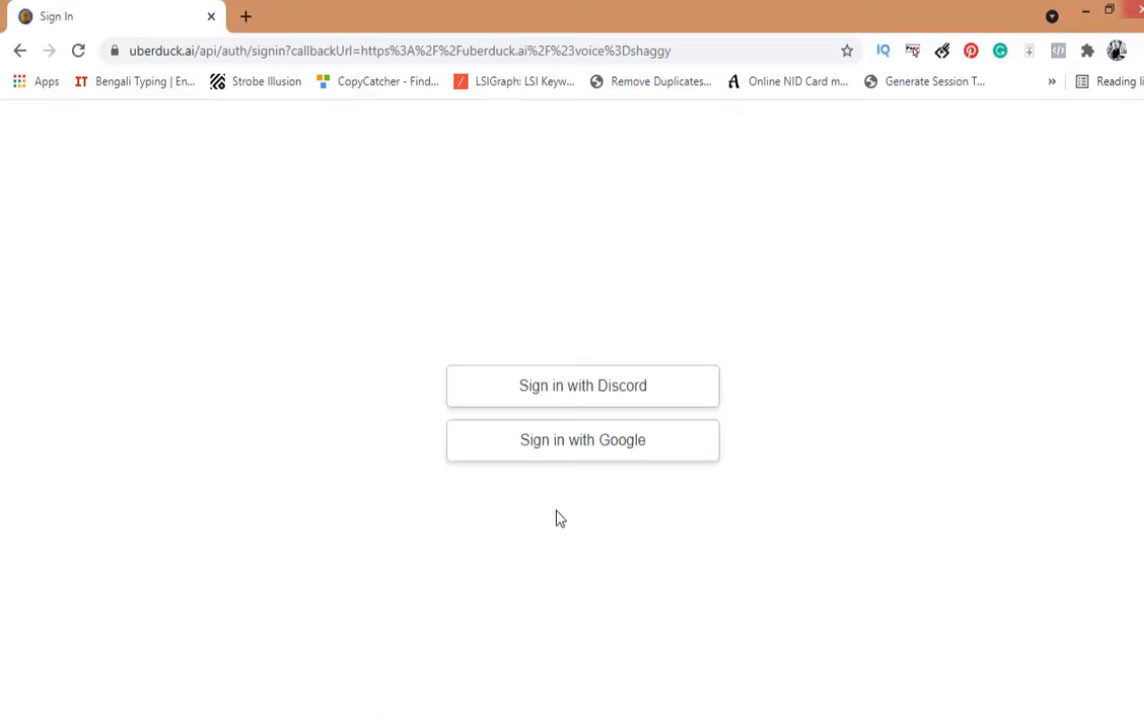
left_click(572, 453)
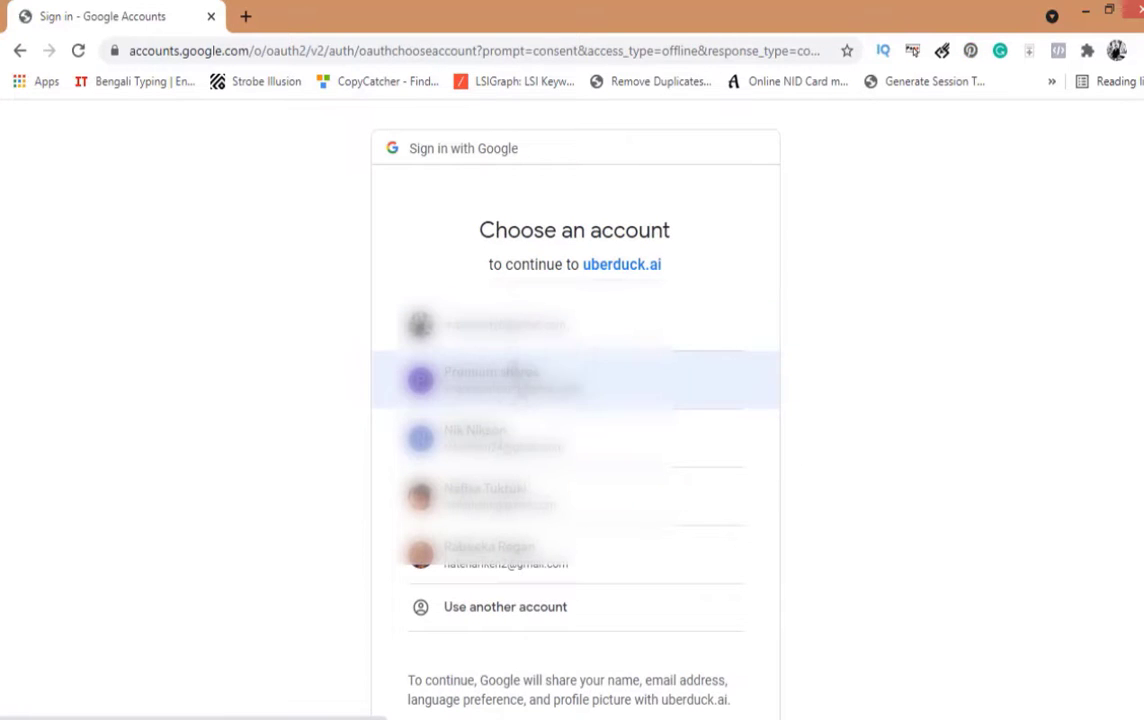
left_click(523, 385)
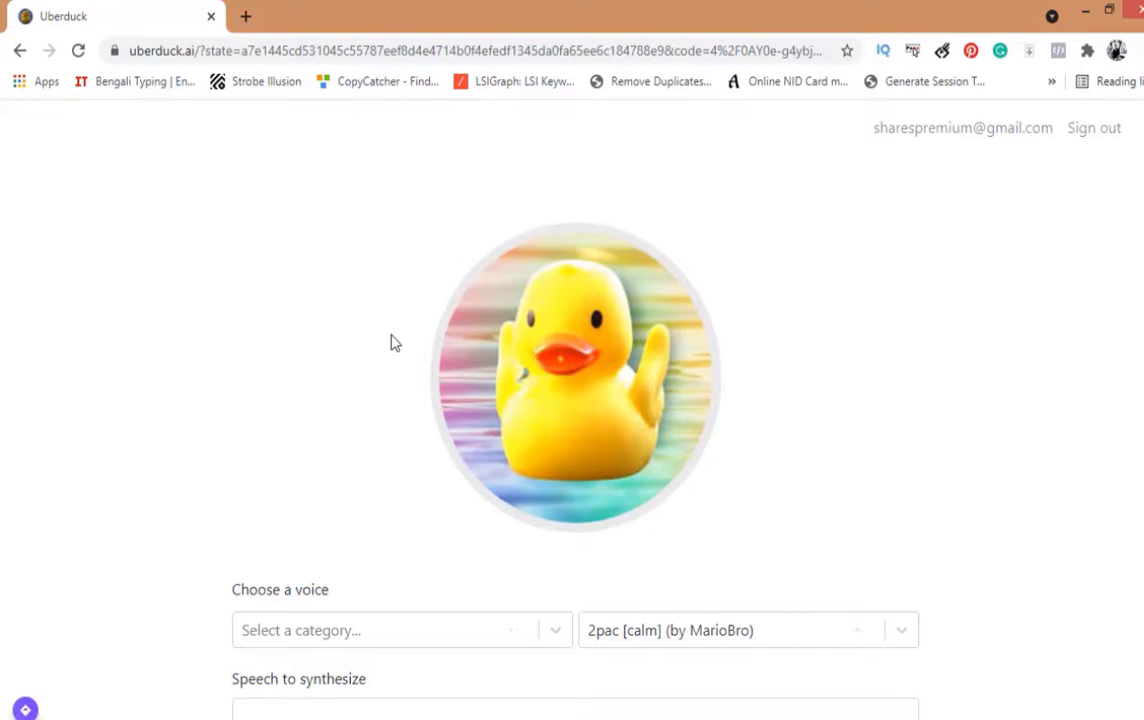
- Enter a greeting with the speaker's name as the speech text, followed by the line "You can follow me in facebook or in Instagram"
scroll(392, 343, "down", 3)
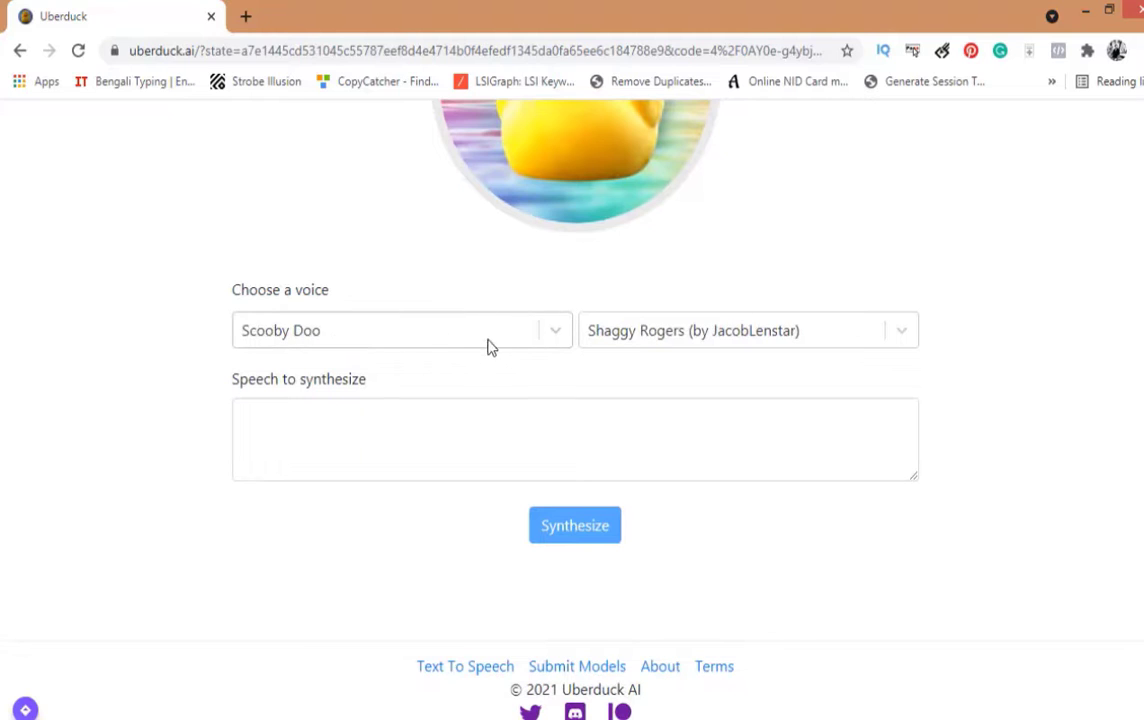
left_click(345, 410)
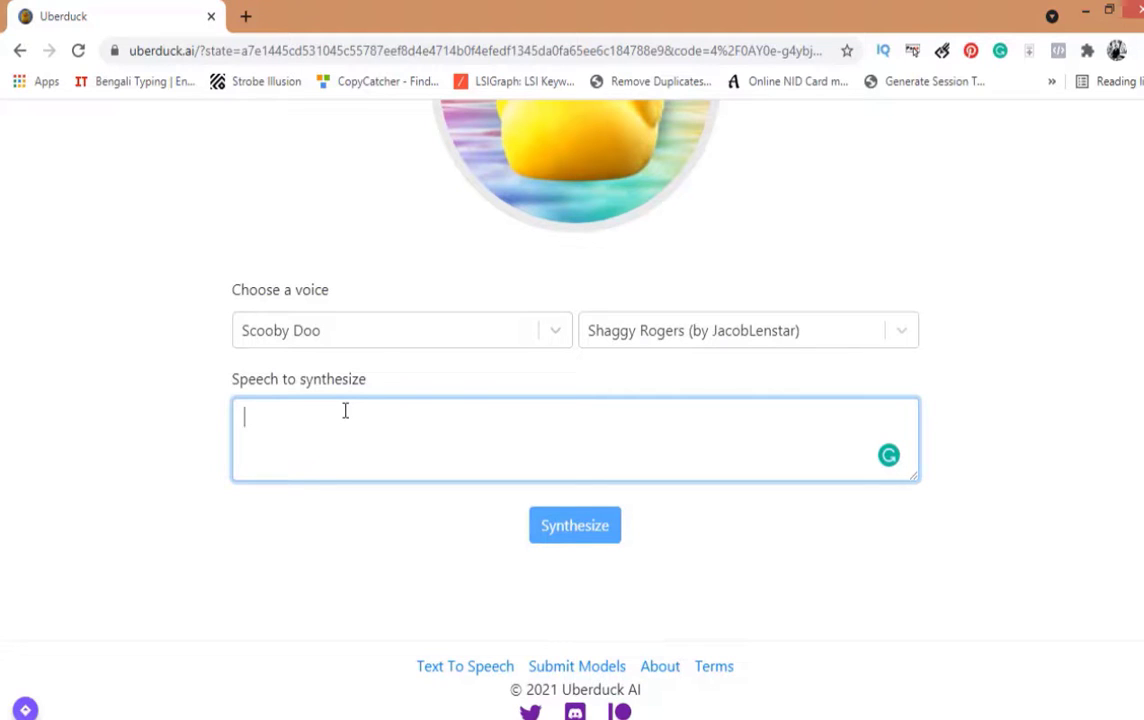
type("Hello")
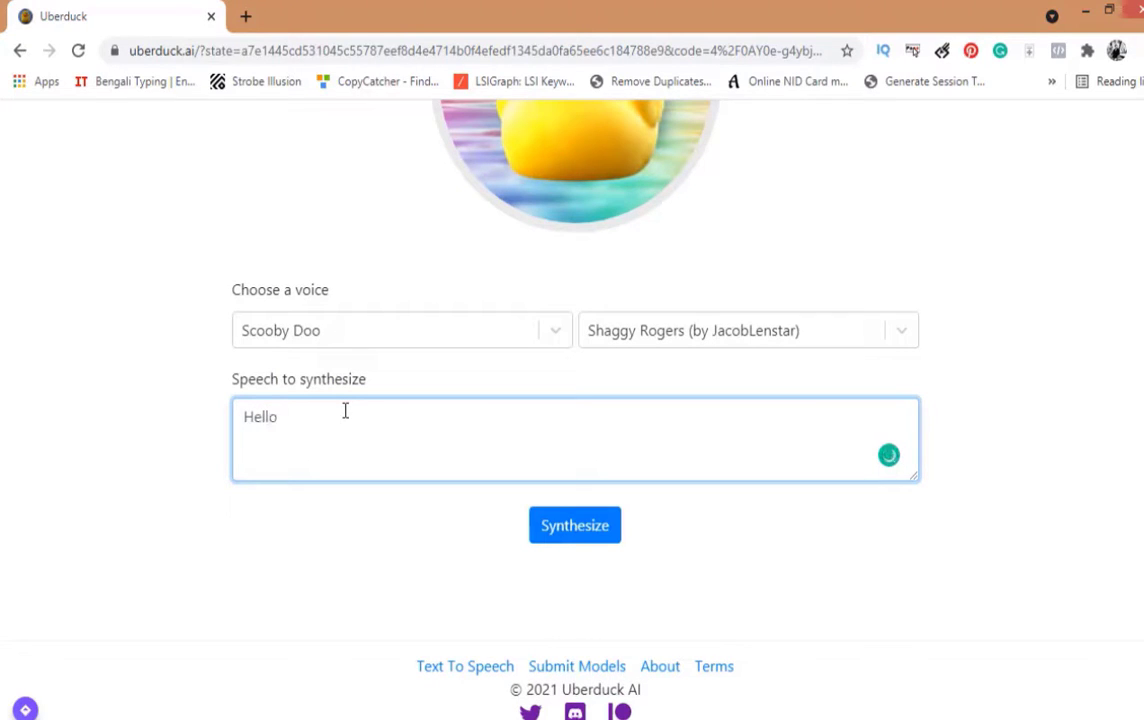
type(" it's me nikson")
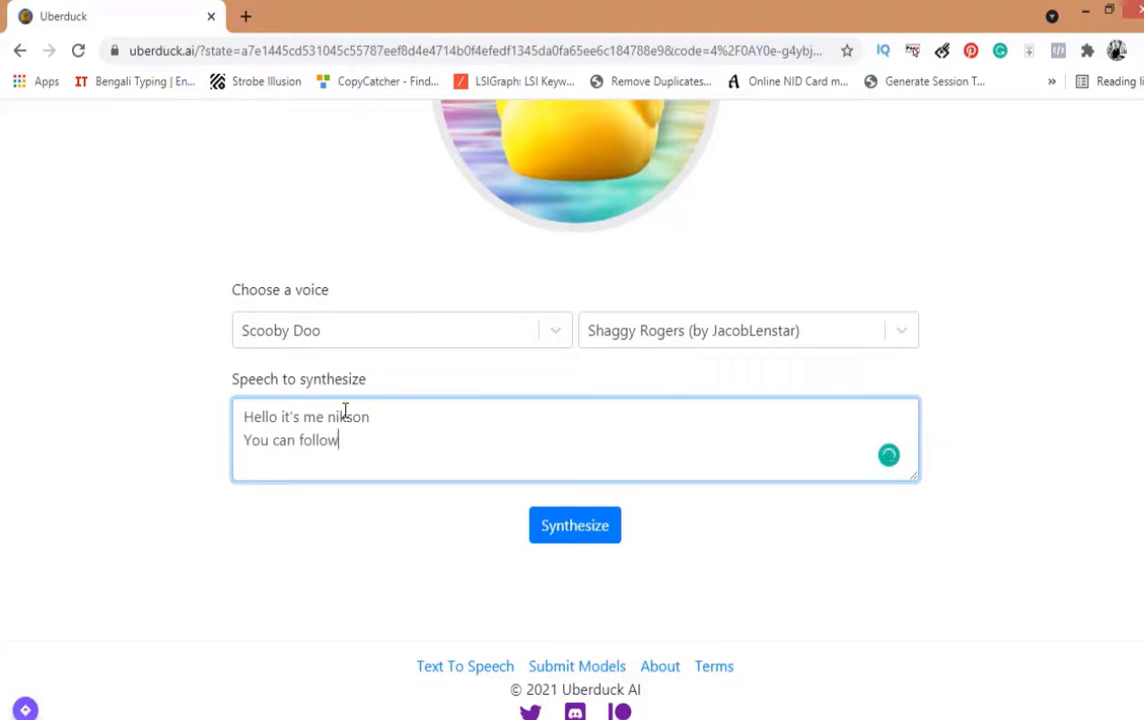
type("facebook ")
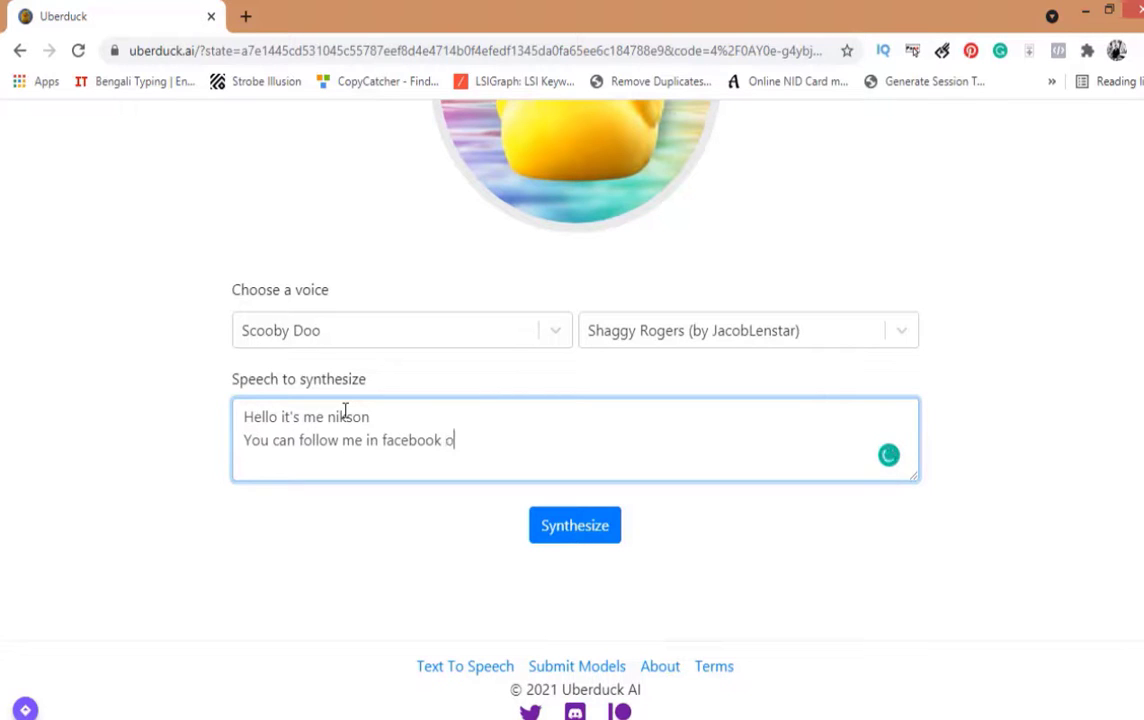
type("or in i")
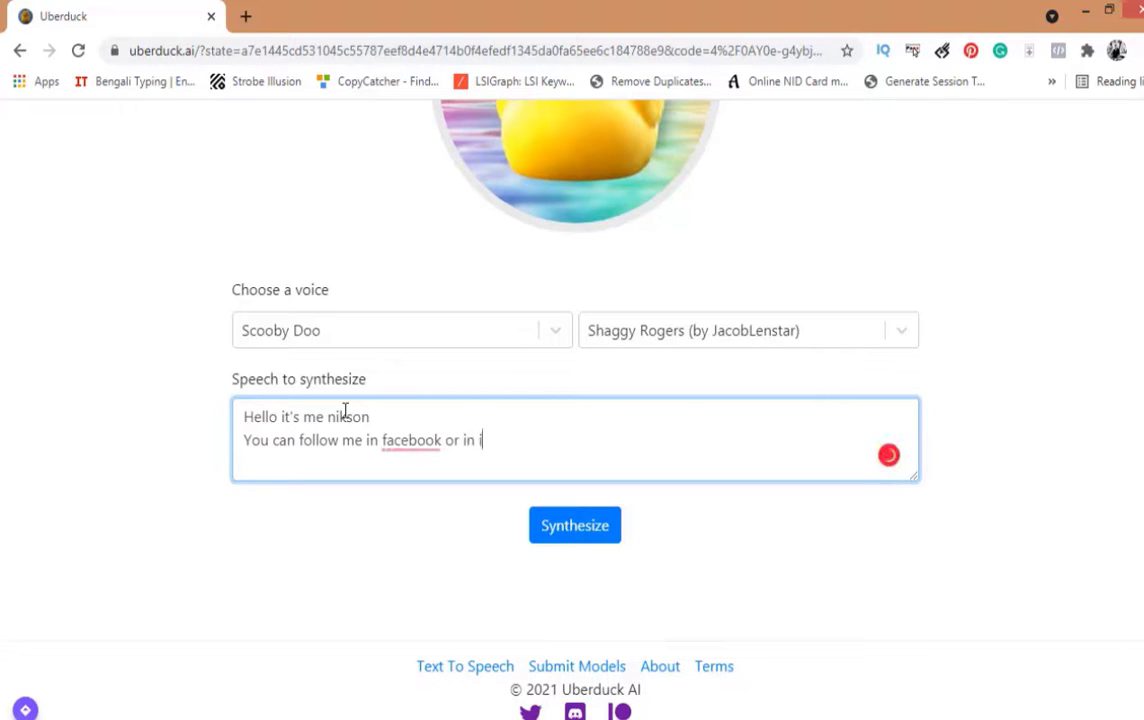
type("nstagram")
key("Return")
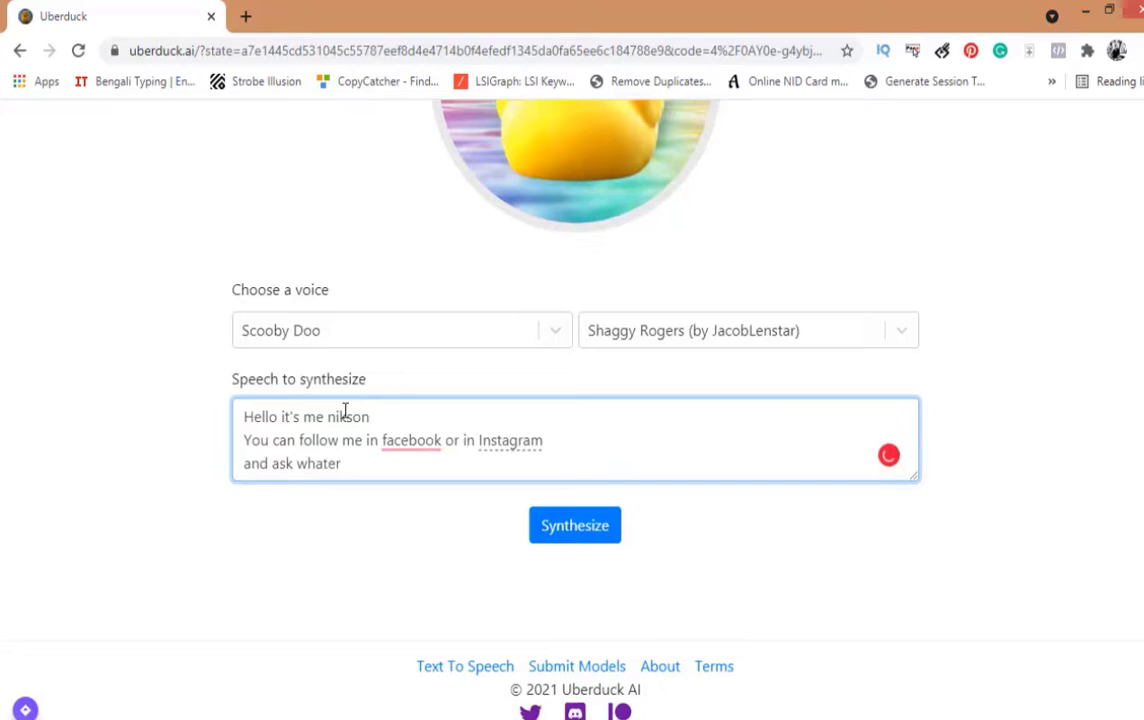
- Add the lines "and ask whatever you want" and "Have a great day" to the speech text, and correct "facebook" to "Facebook"
type("and ask whatever you want")
key("Return")
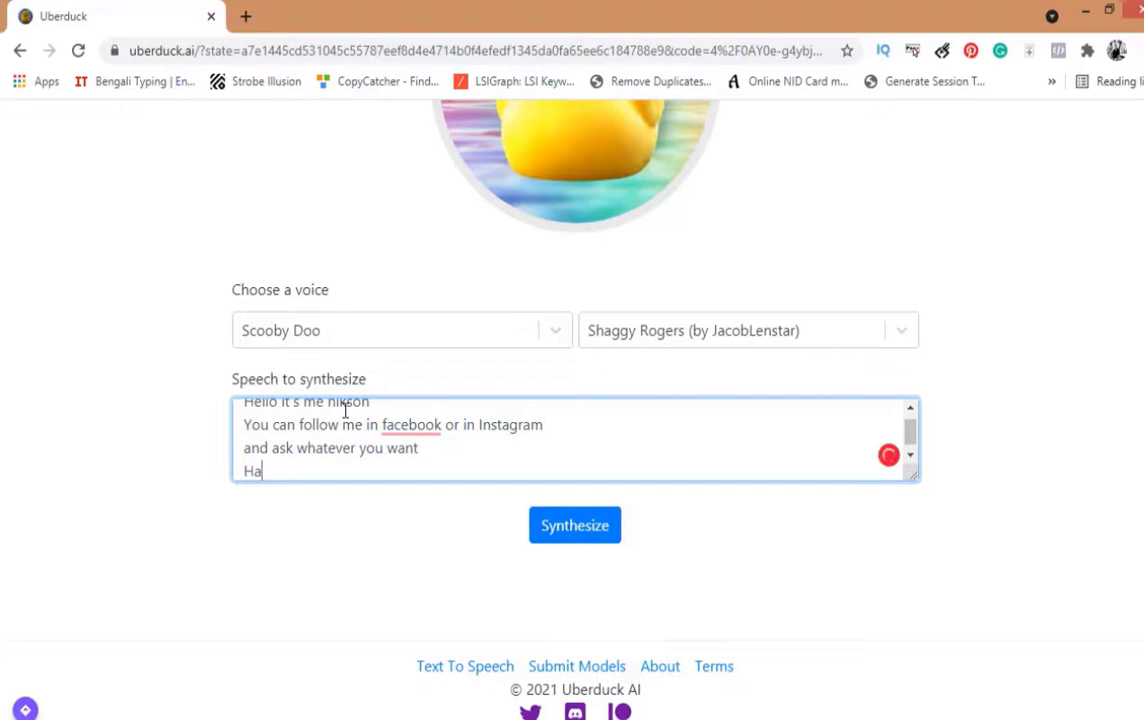
type("Have a great day")
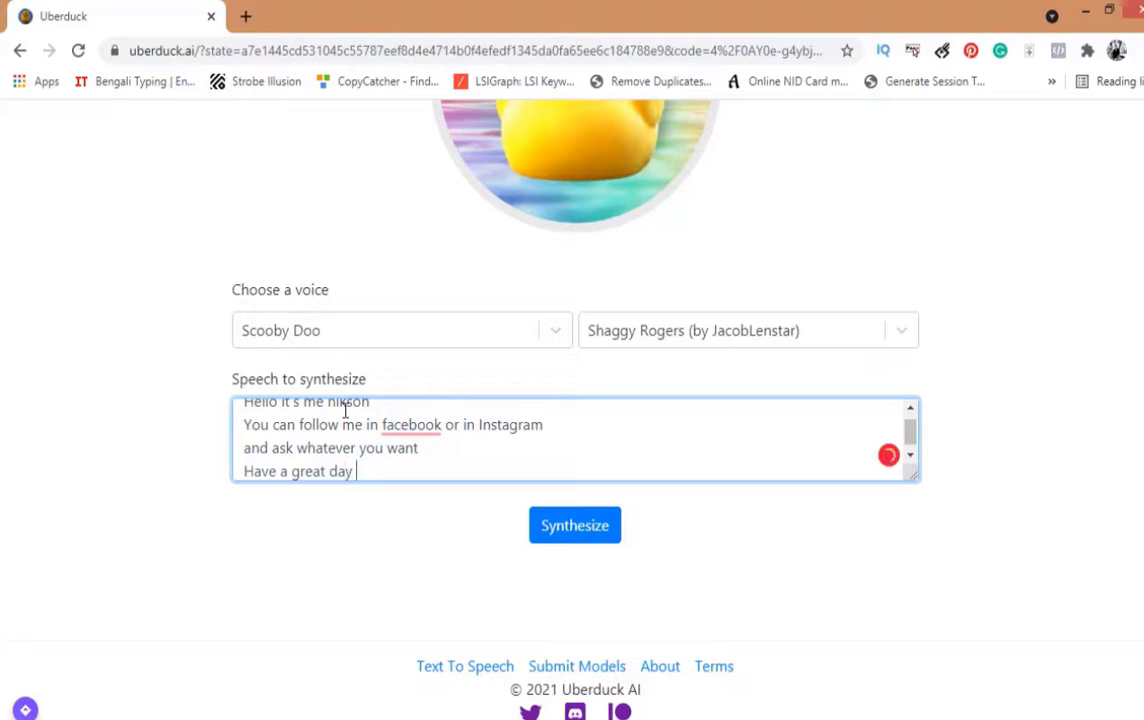
mouse_move(421, 429)
left_click(439, 477)
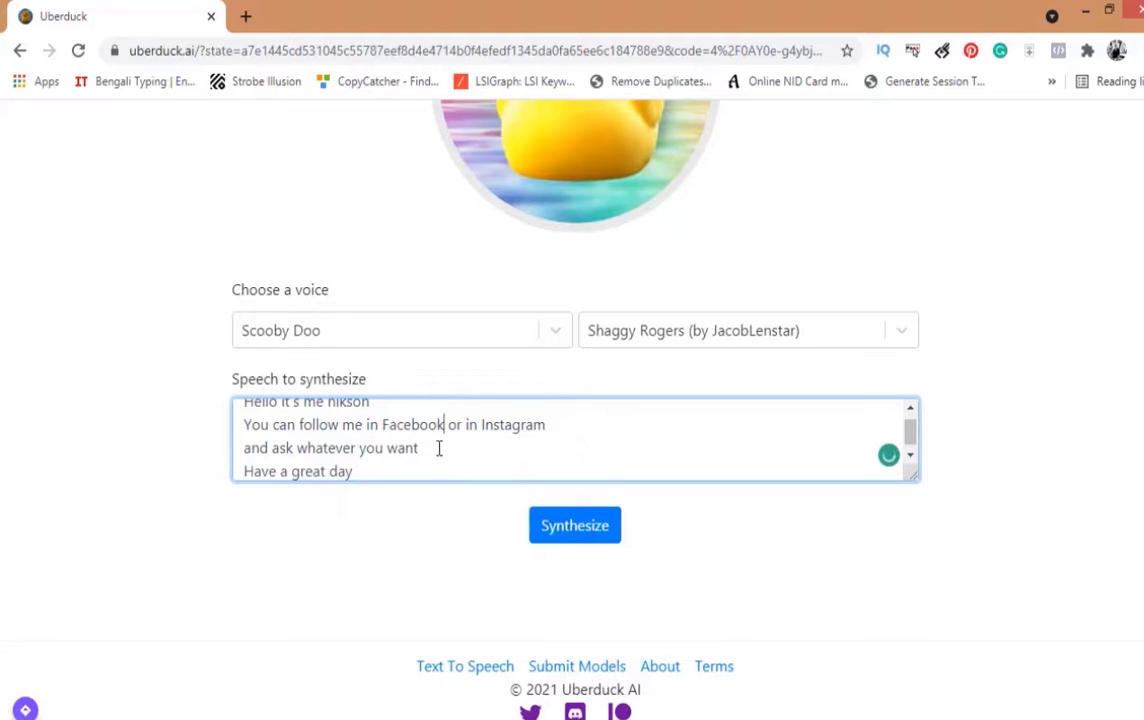
scroll(426, 435, "up", 1)
scroll(426, 435, "down", 1)
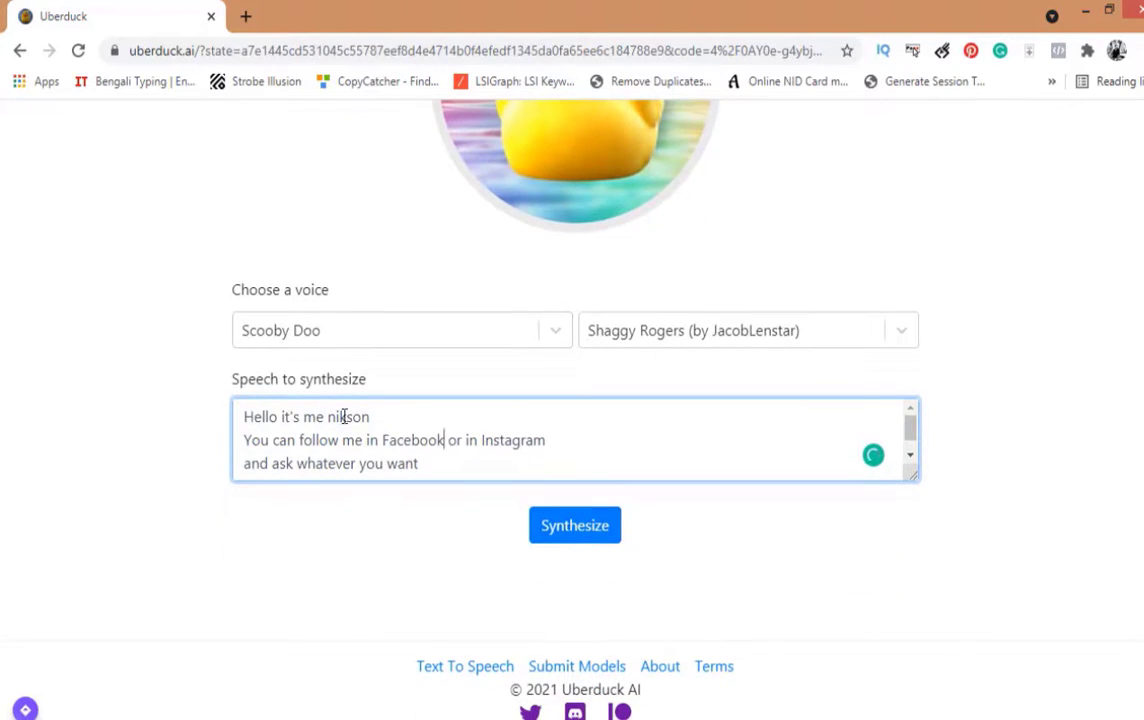
- Synthesize the speech text in the Shaggy Rogers voice and play the generated audio
left_click(562, 530)
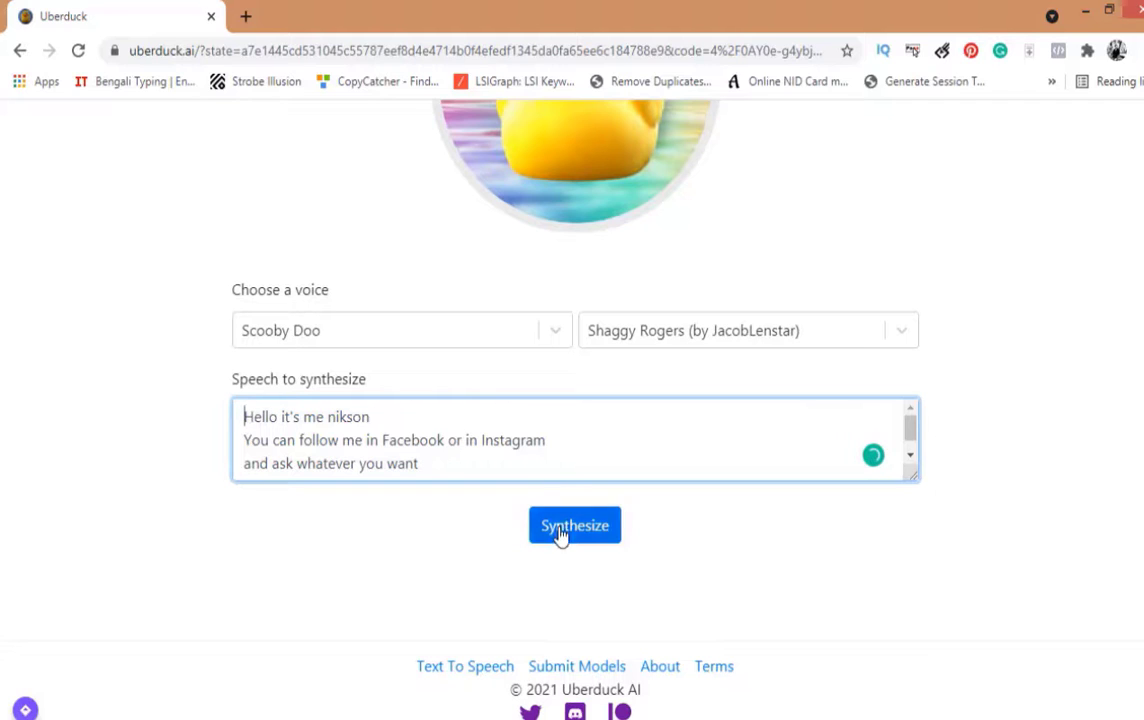
left_click(573, 526)
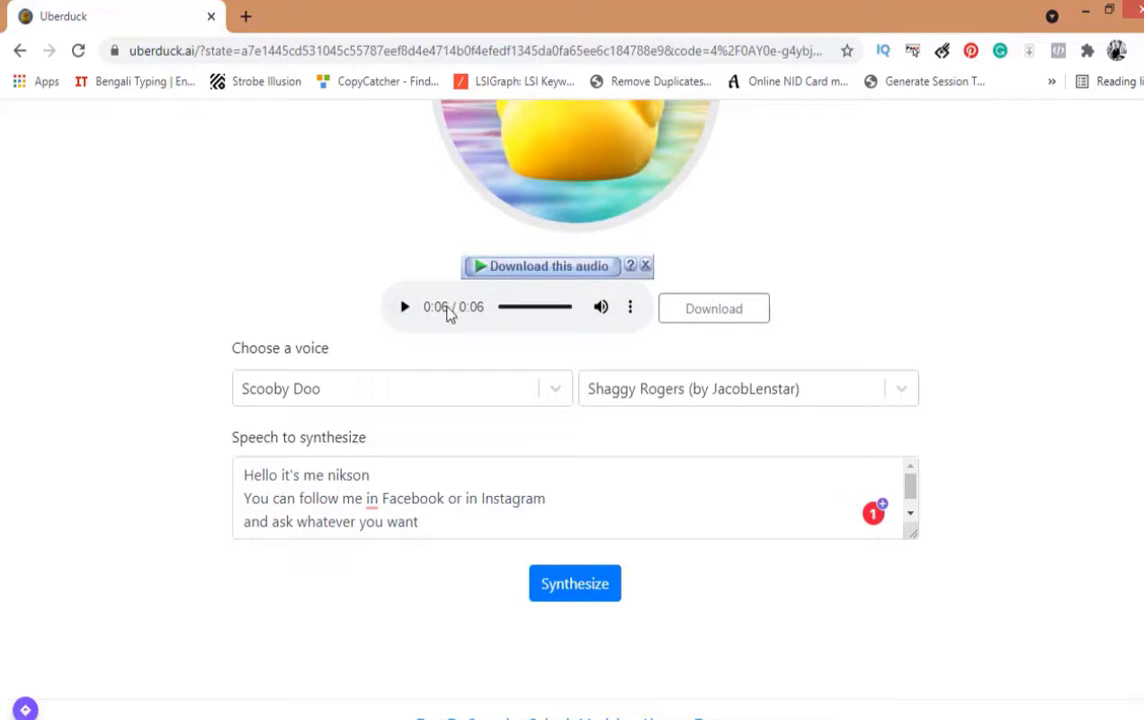
left_click(570, 588)
left_click(403, 390)
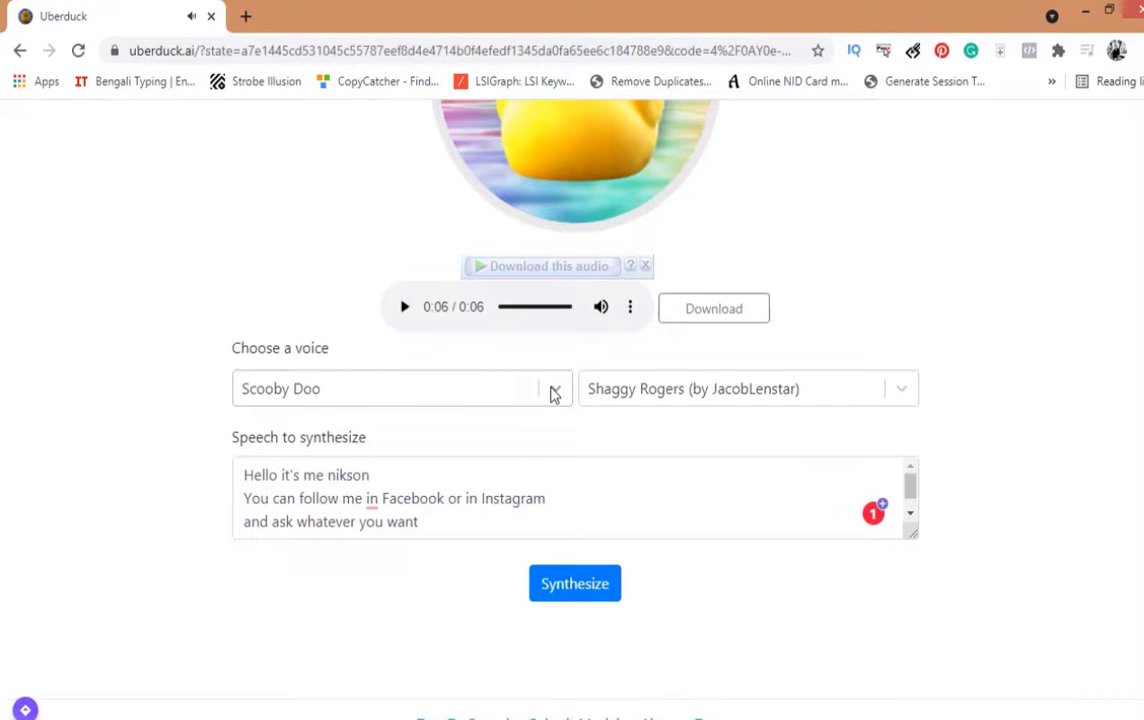
- Browse the available character voices and choose Shrek (by JacobLenstar) as the voice for the speech
left_click(555, 391)
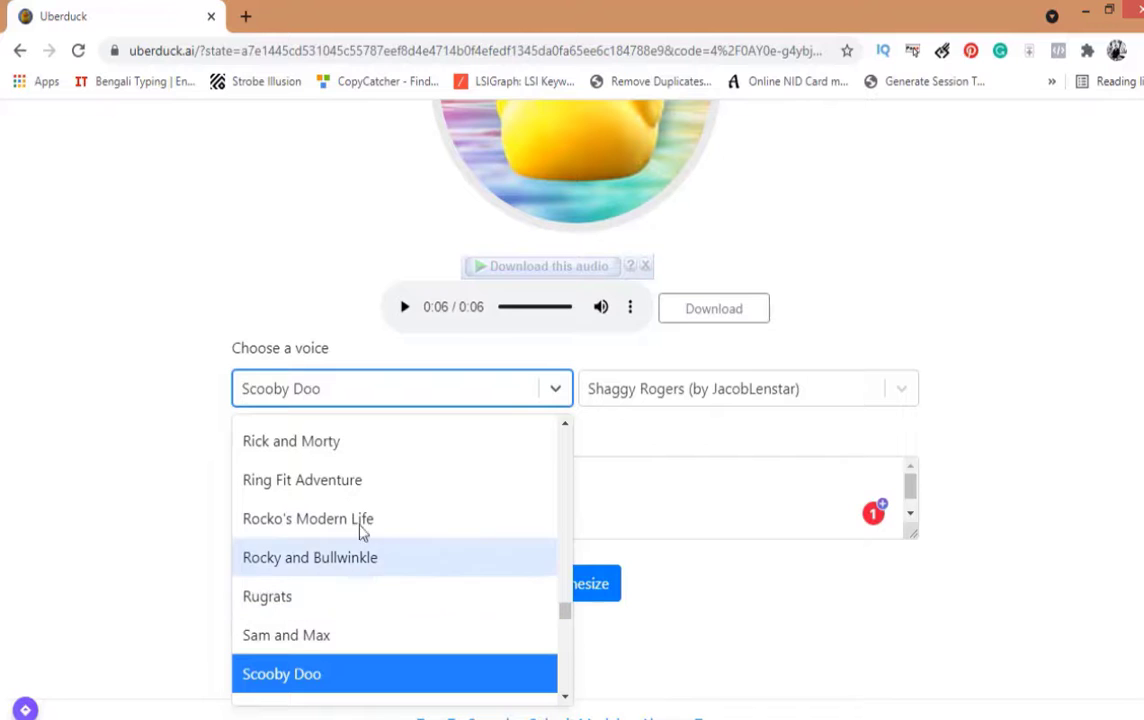
scroll(416, 508, "up", 10)
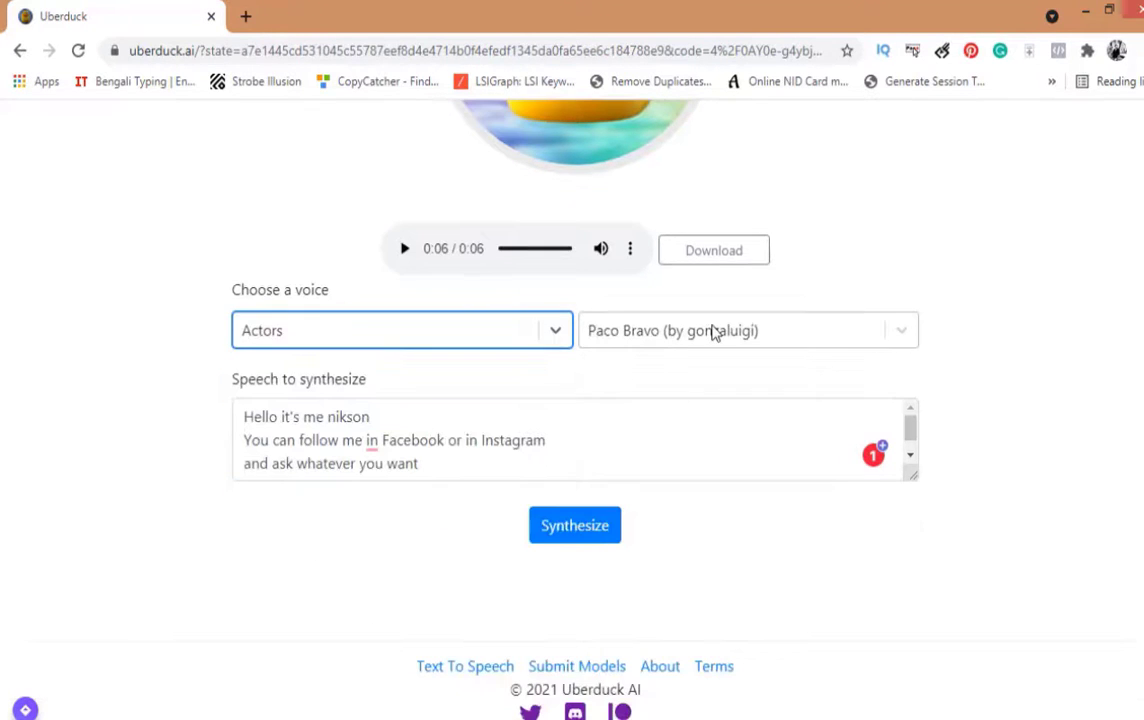
left_click(713, 333)
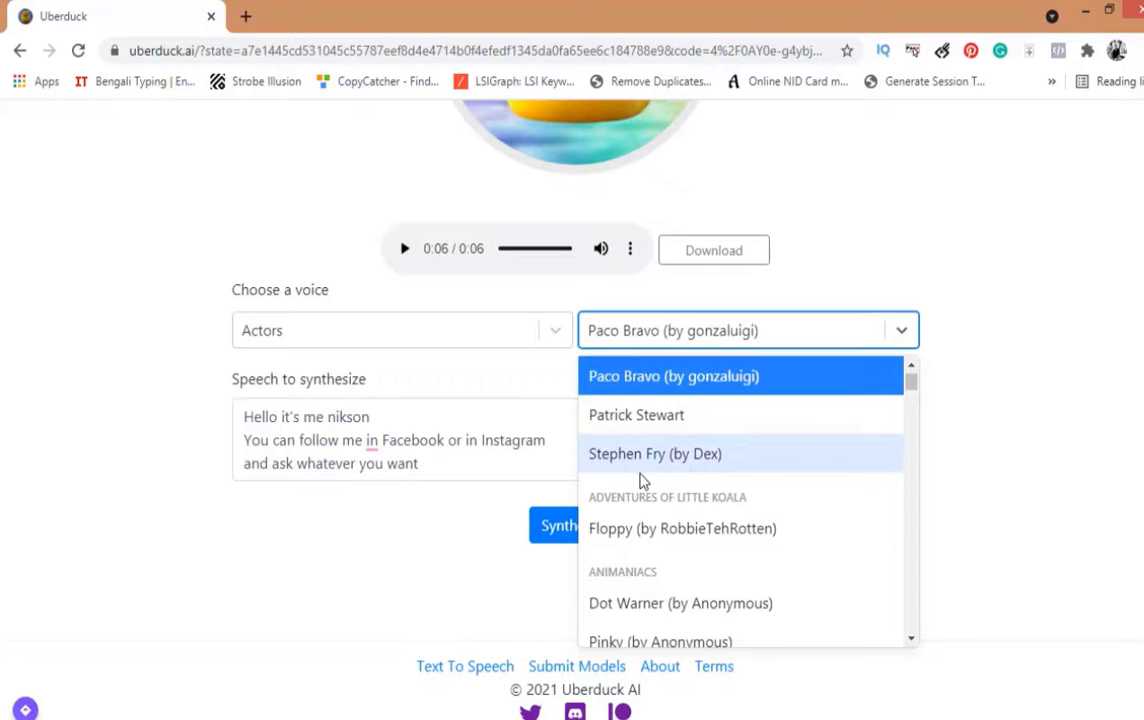
scroll(683, 520, "down", 5)
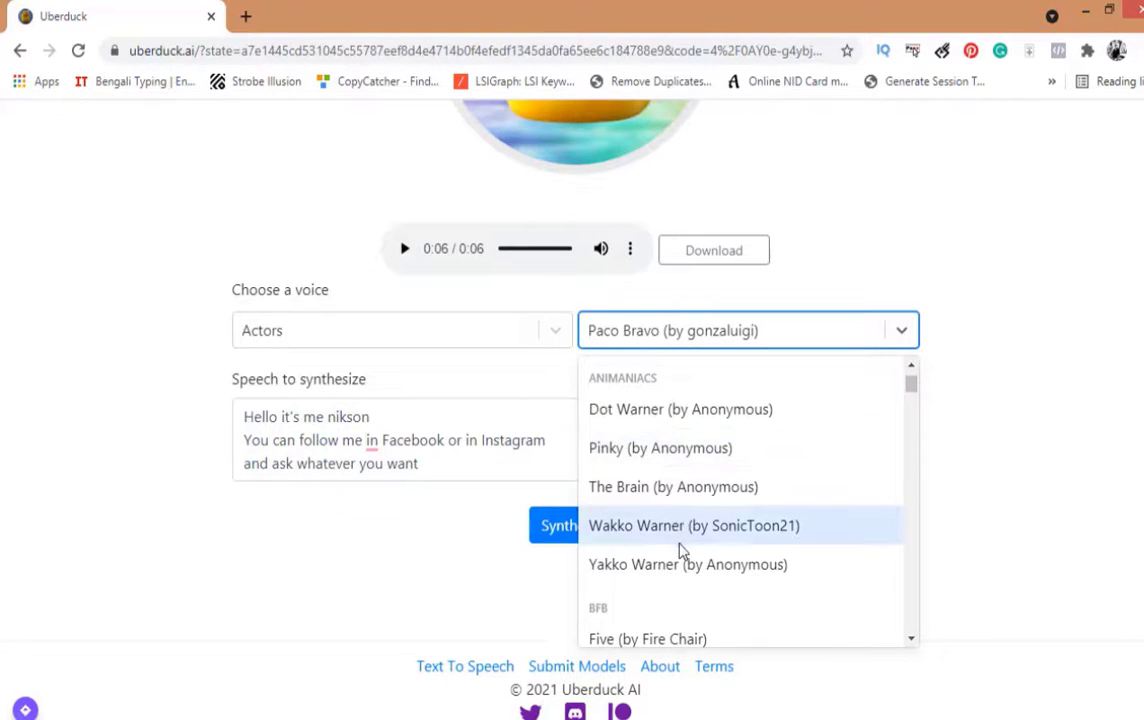
scroll(690, 560, "down", 2)
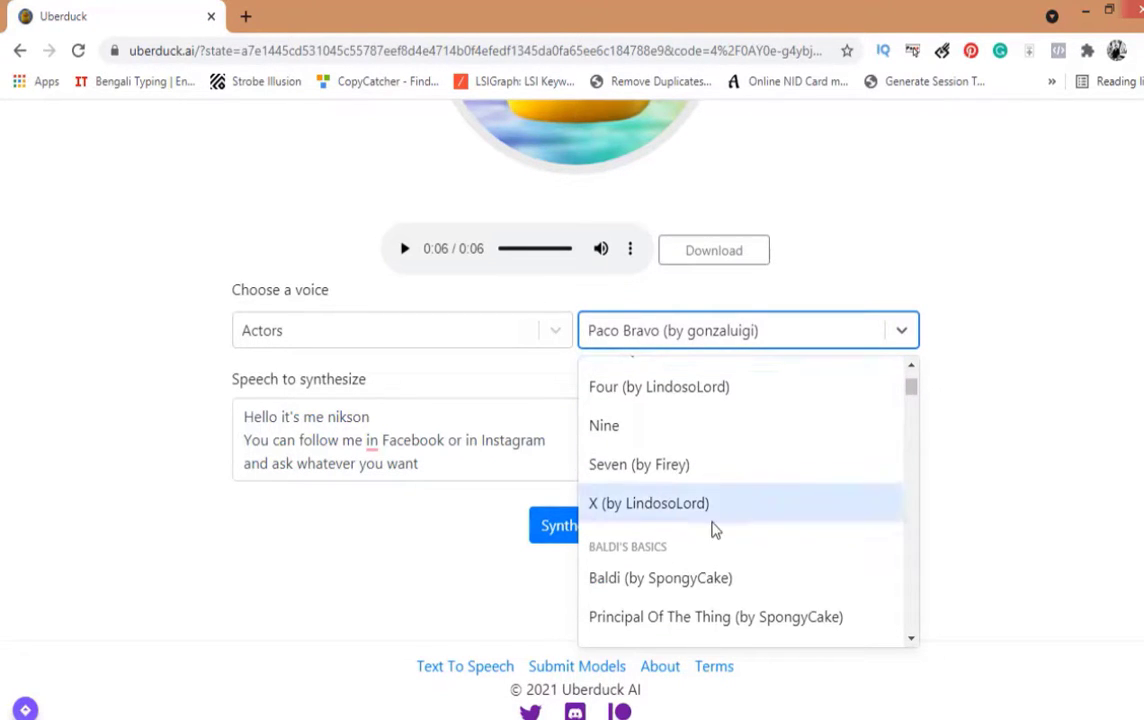
scroll(715, 535, "down", 1)
scroll(715, 545, "down", 3)
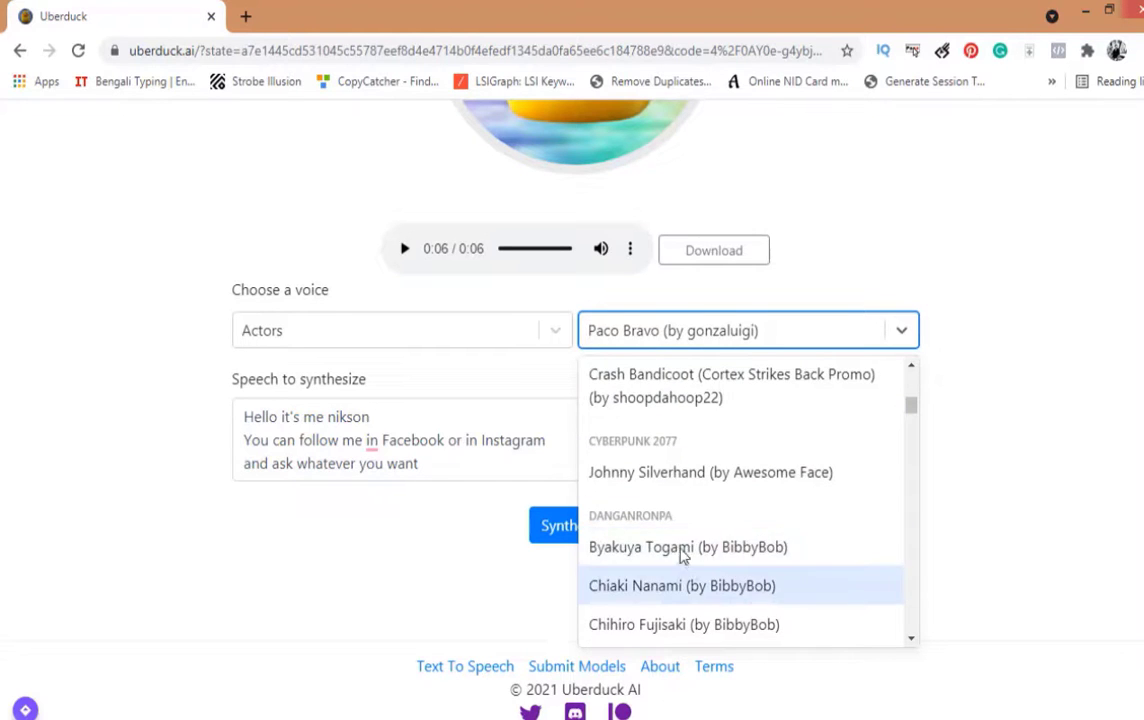
scroll(690, 560, "down", 2)
scroll(722, 560, "down", 3)
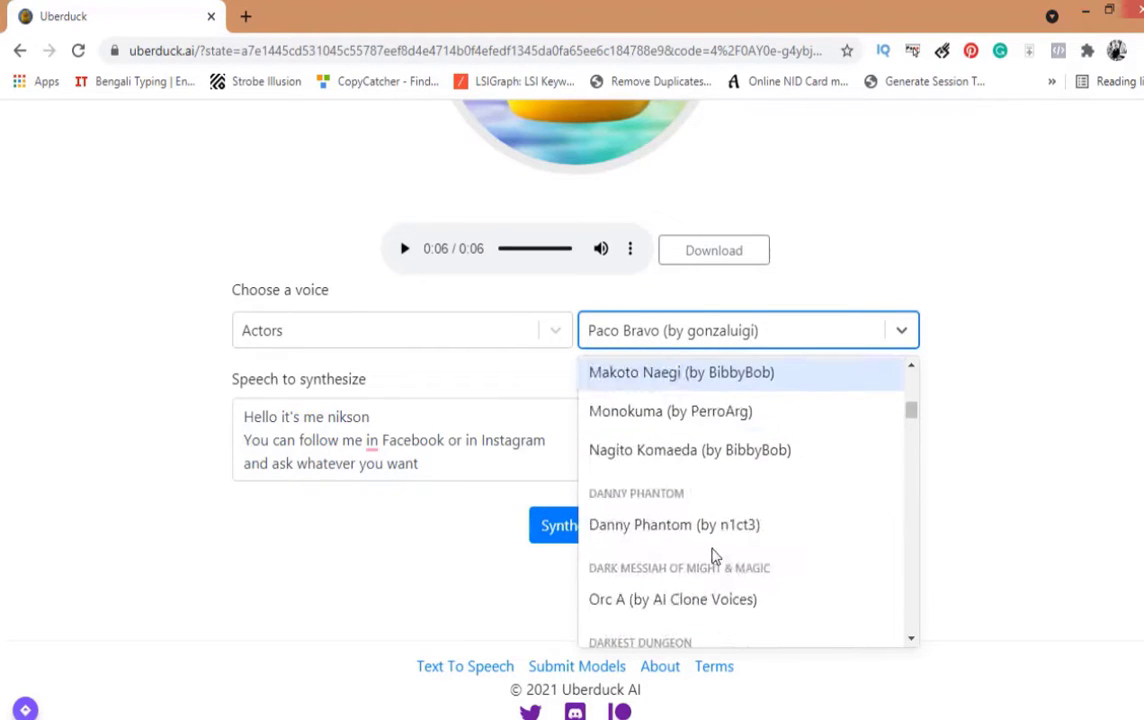
scroll(714, 550, "down", 2)
scroll(720, 546, "down", 5)
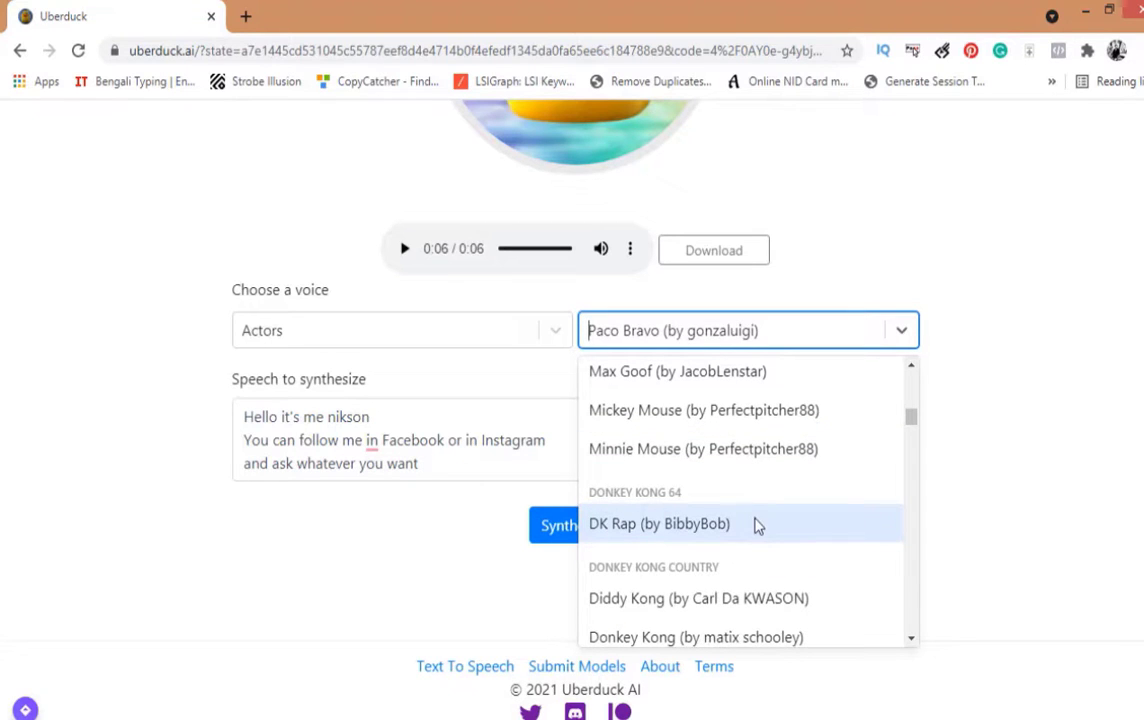
scroll(758, 512, "down", 5)
scroll(730, 520, "down", 5)
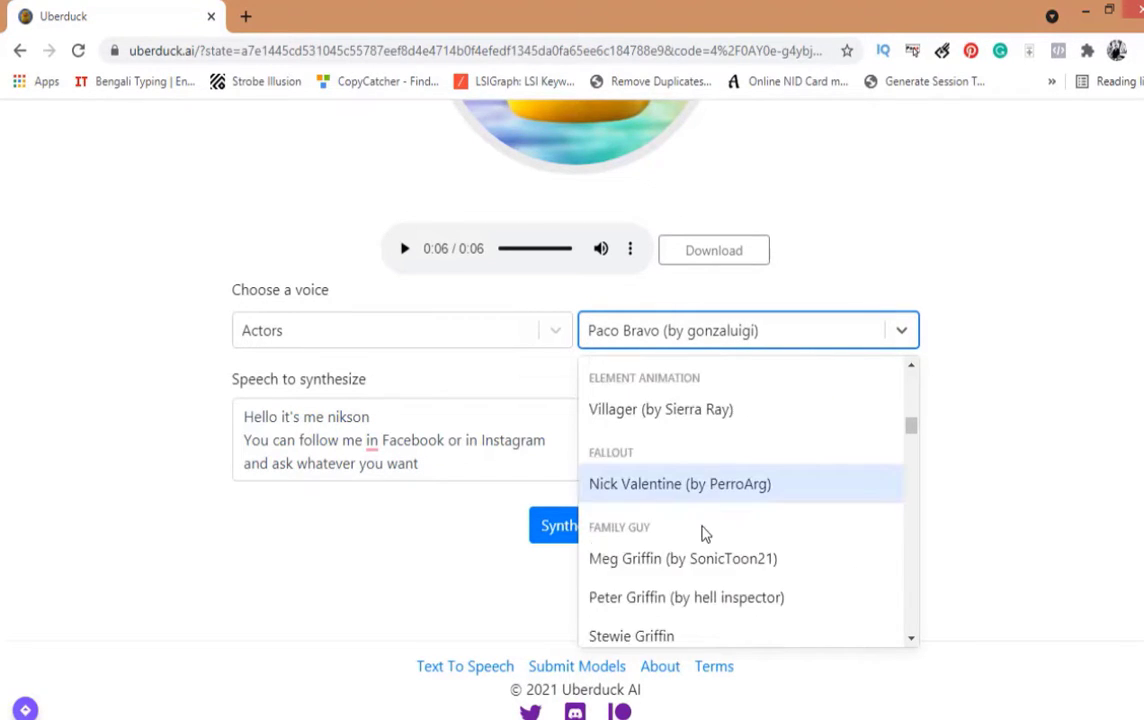
scroll(700, 550, "down", 2)
scroll(742, 573, "down", 5)
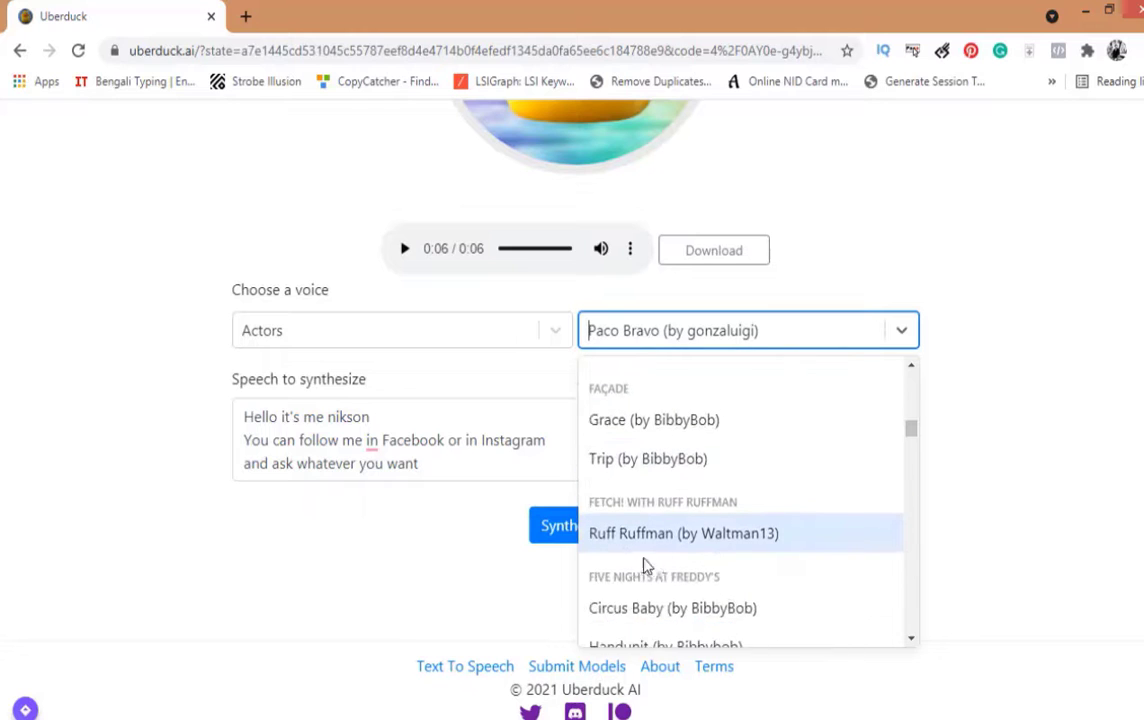
scroll(733, 572, "down", 4)
scroll(700, 520, "down", 4)
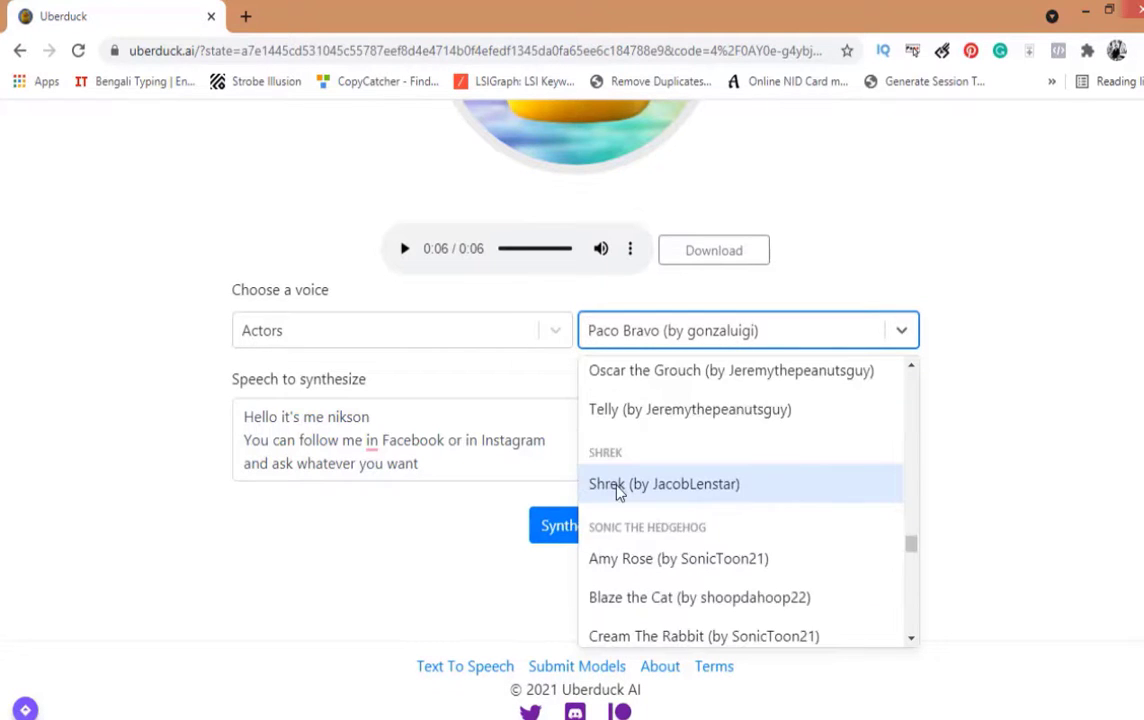
left_click(635, 487)
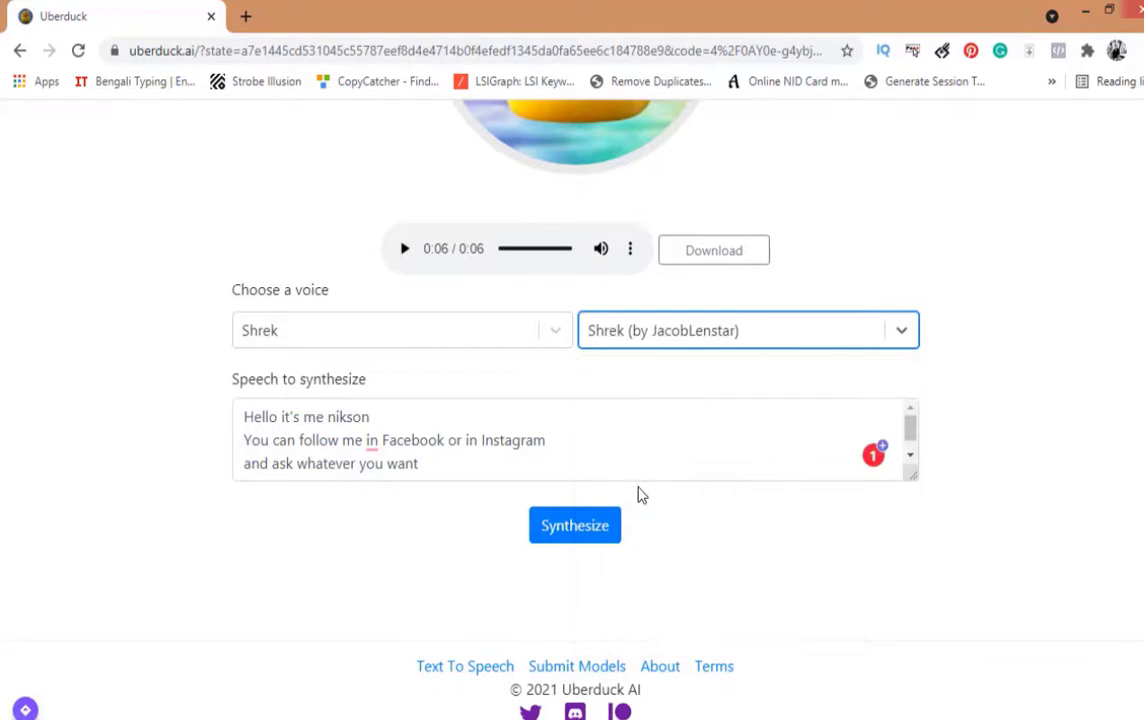
- Synthesize the speech text in the Shrek voice and play the generated audio
left_click(582, 528)
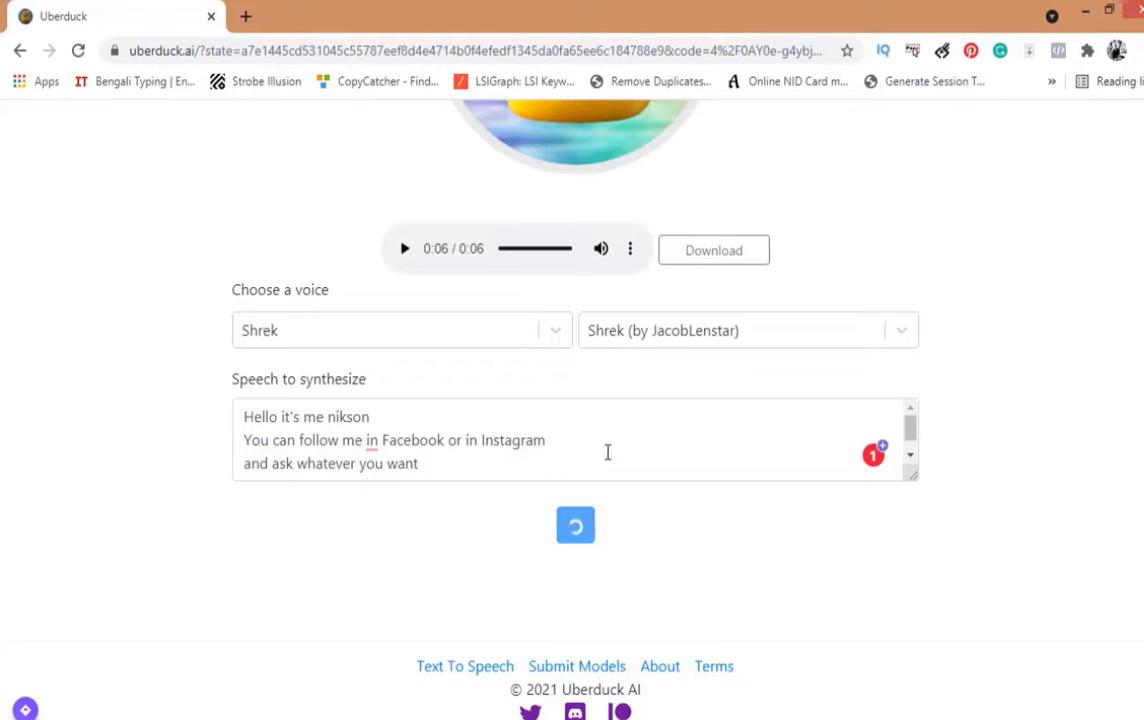
scroll(450, 323, "up", 1)
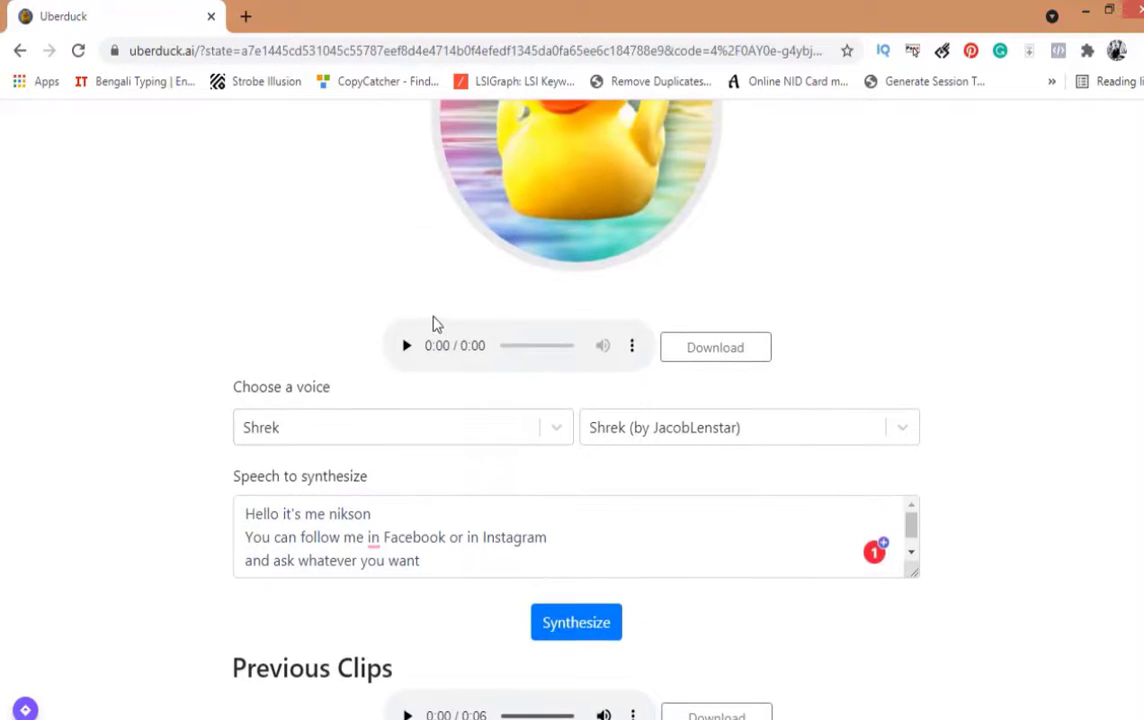
left_click(403, 348)
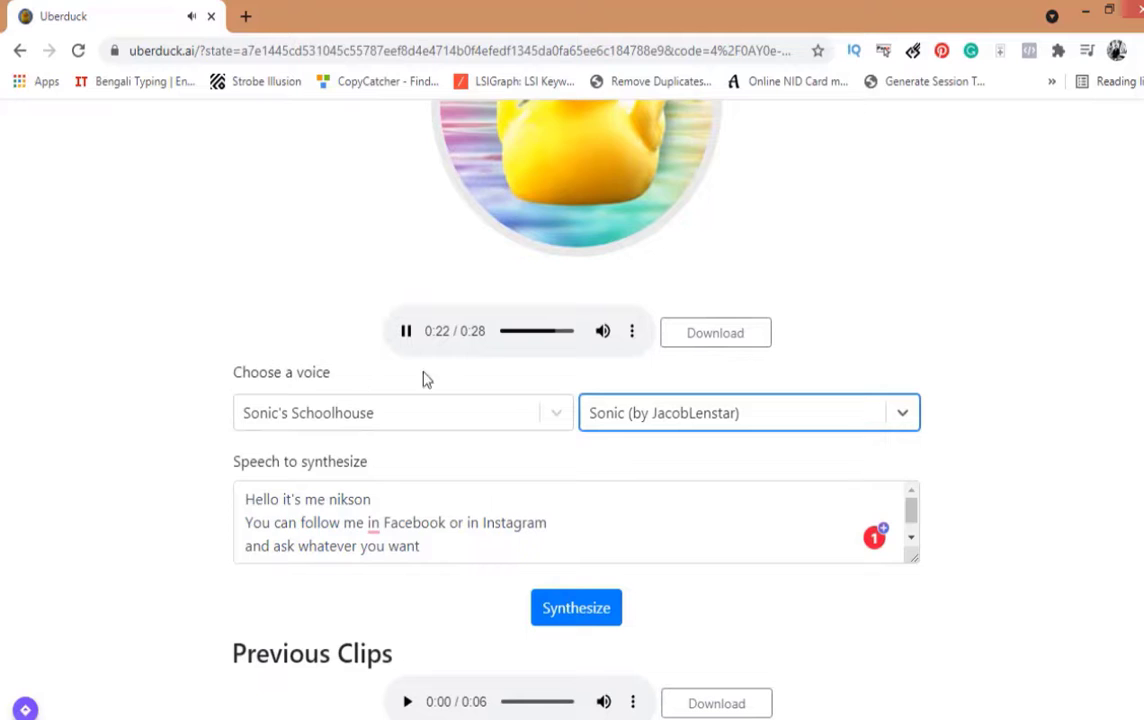
- Synthesize the speech text in the Sonic (by JacobLenstar) voice from Sonic's Schoolhouse and play the generated clip
left_click(564, 612)
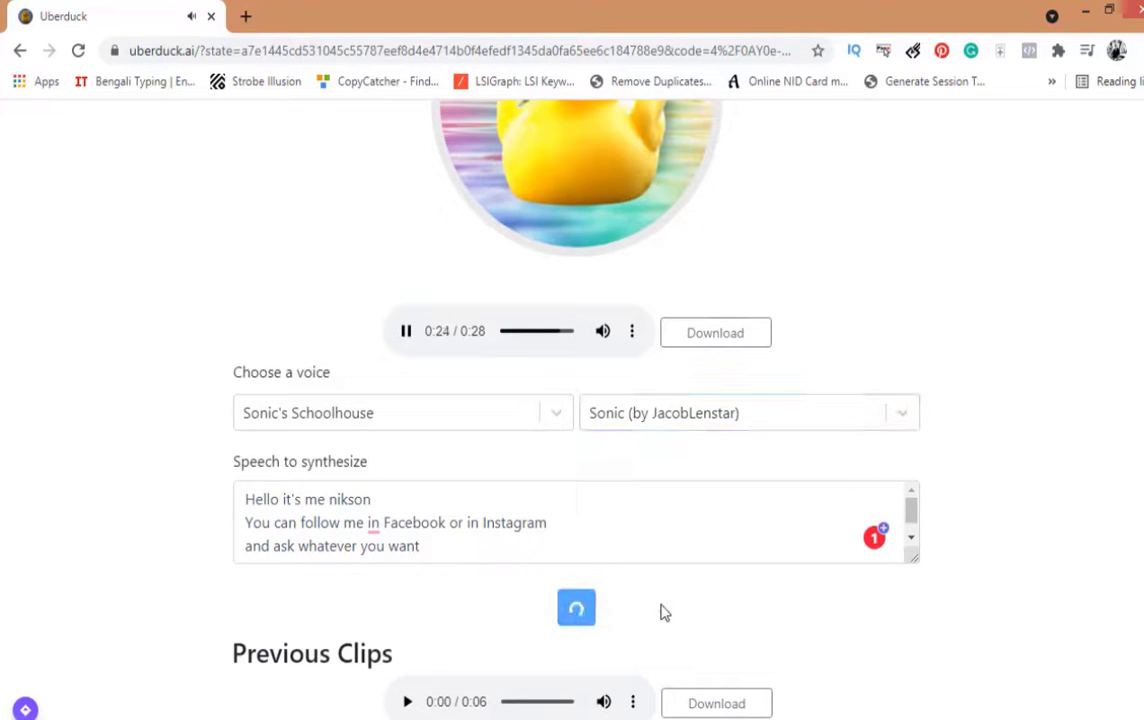
left_click(406, 331)
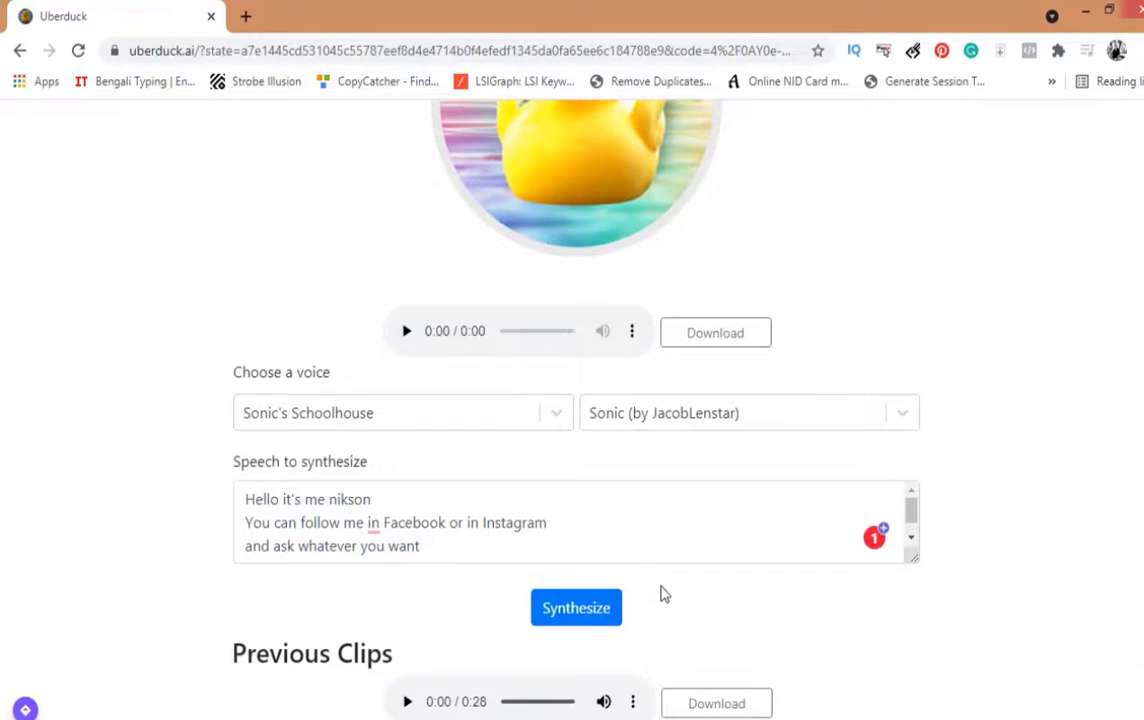
scroll(660, 595, "down", 4)
mouse_move(454, 518)
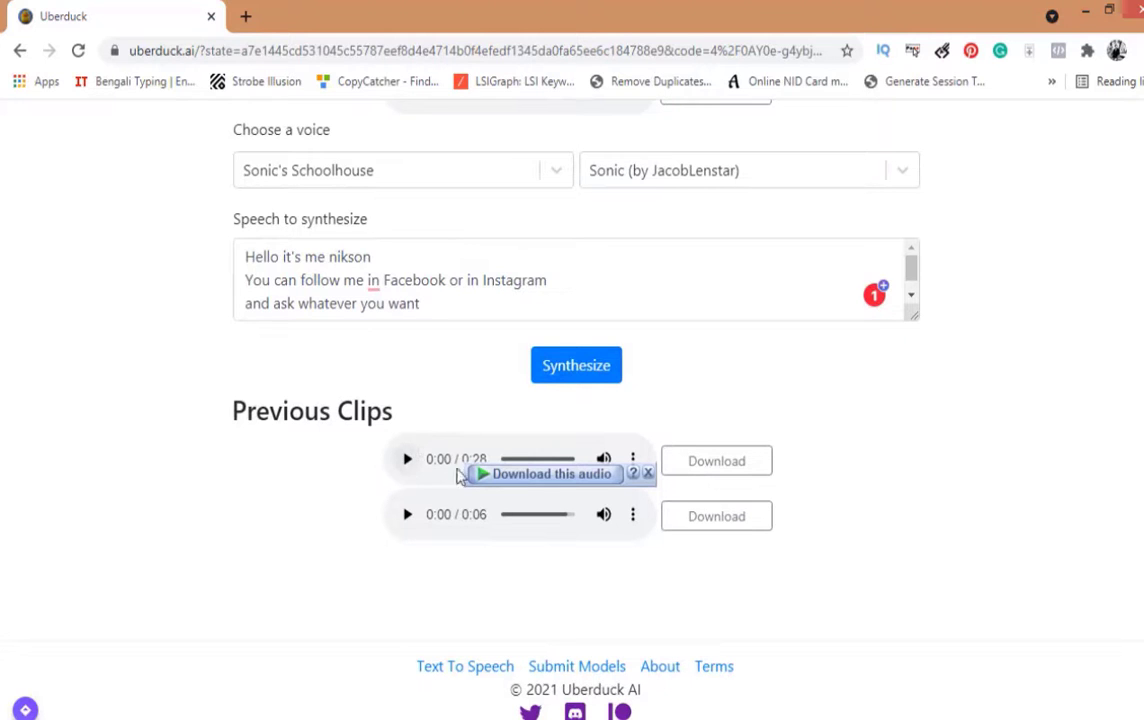
scroll(409, 473, "up", 5)
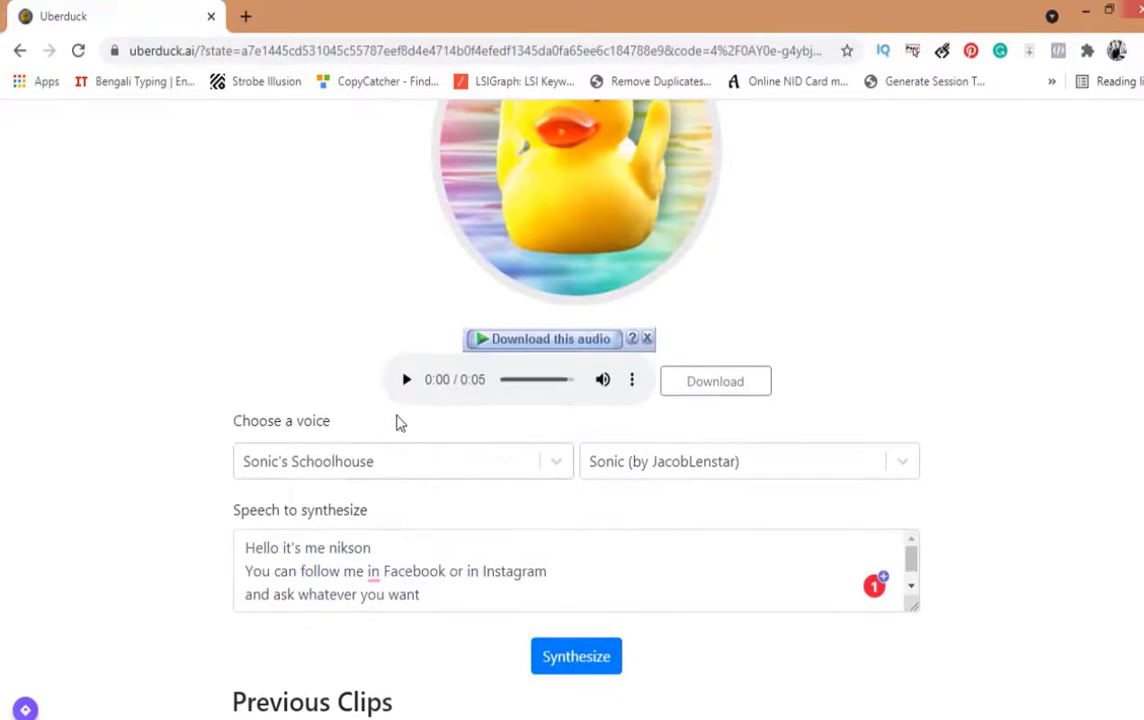
left_click(404, 241)
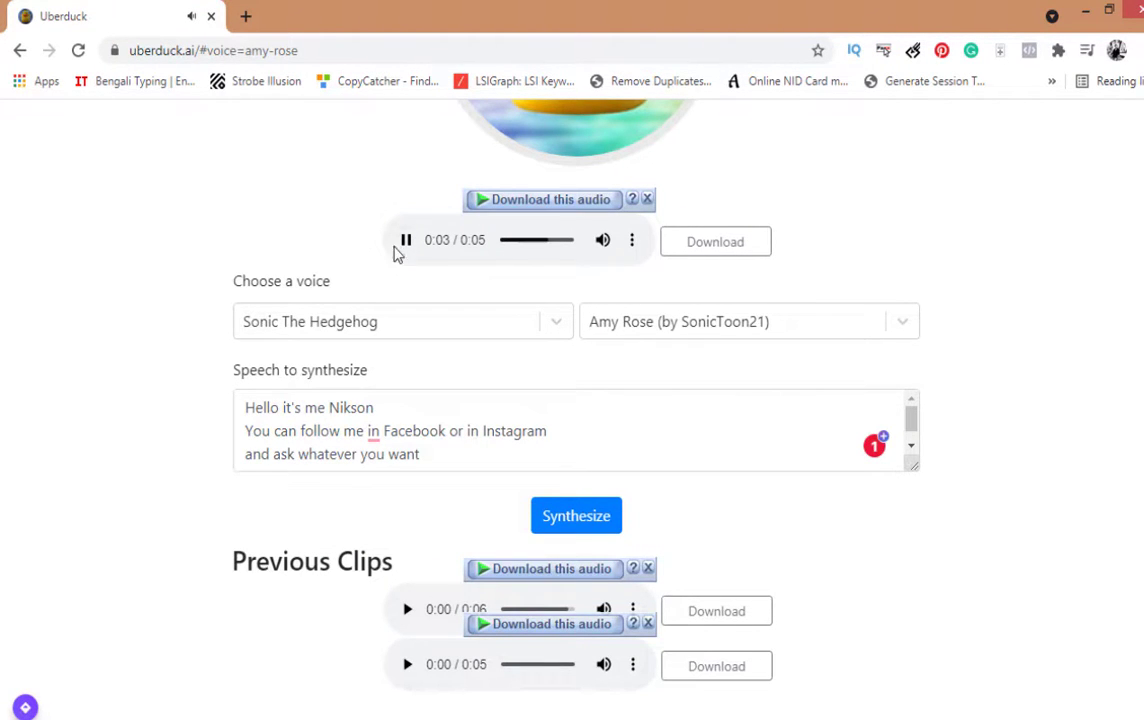
left_click(405, 245)
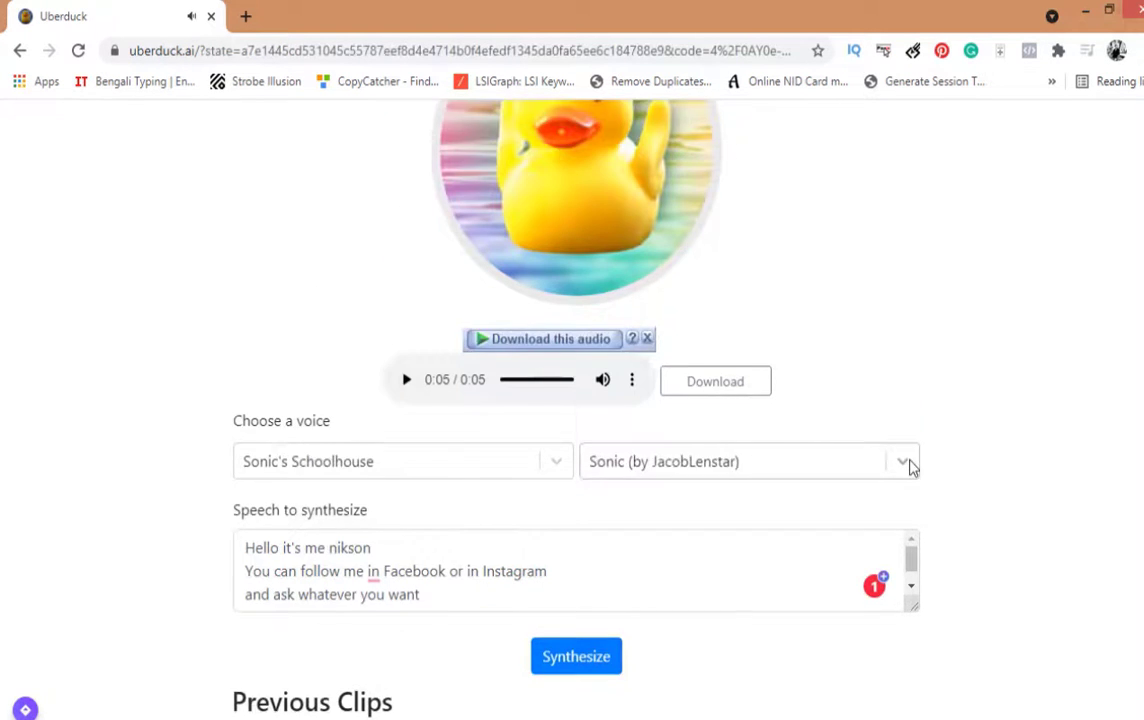
- Look through the SpongeBob SquarePants character voices in the list of available voices
left_click(905, 463)
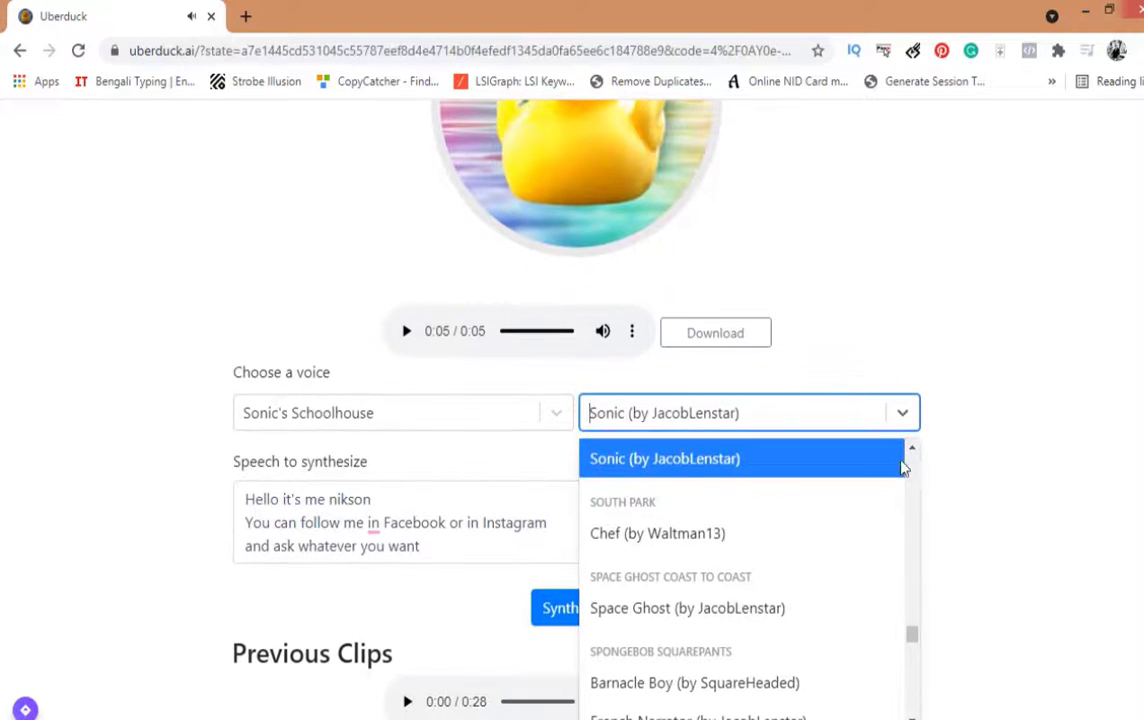
scroll(779, 528, "down", 4)
scroll(766, 567, "down", 2)
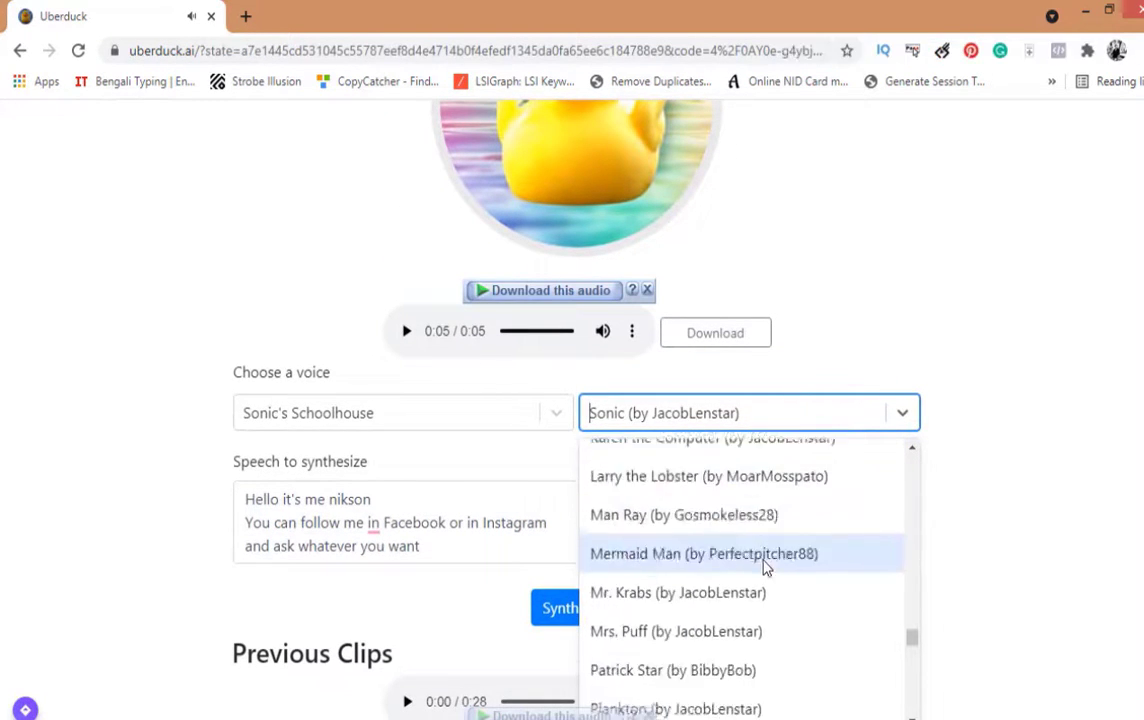
scroll(746, 585, "down", 1)
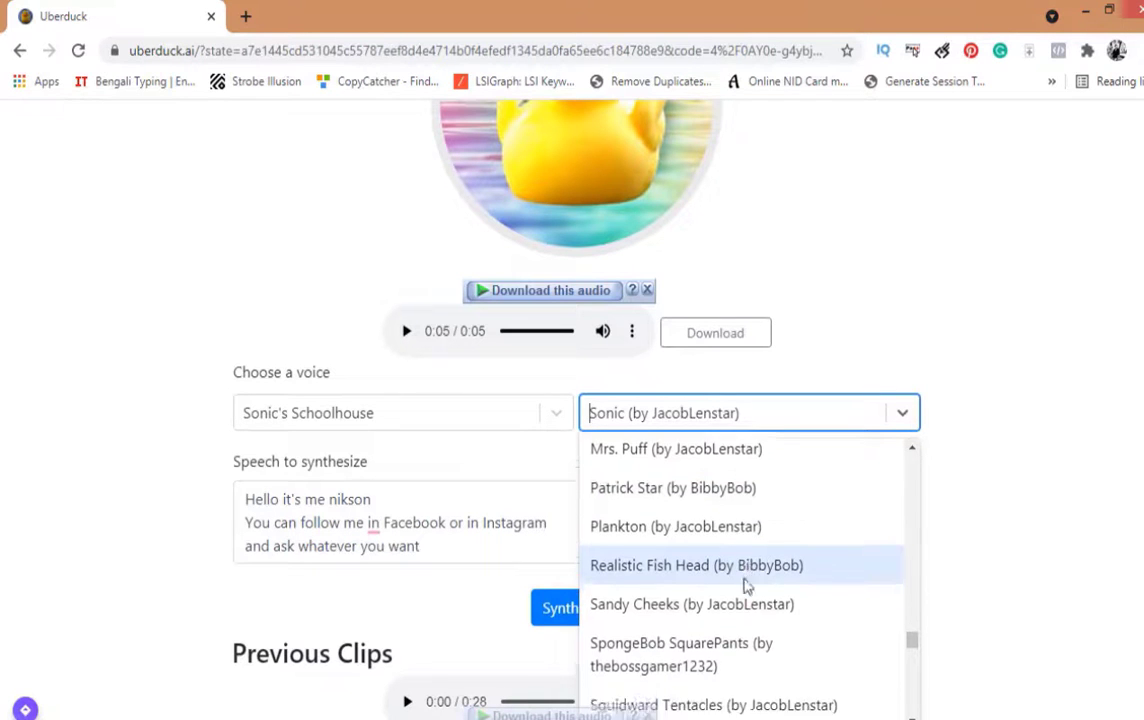
scroll(737, 583, "up", 1)
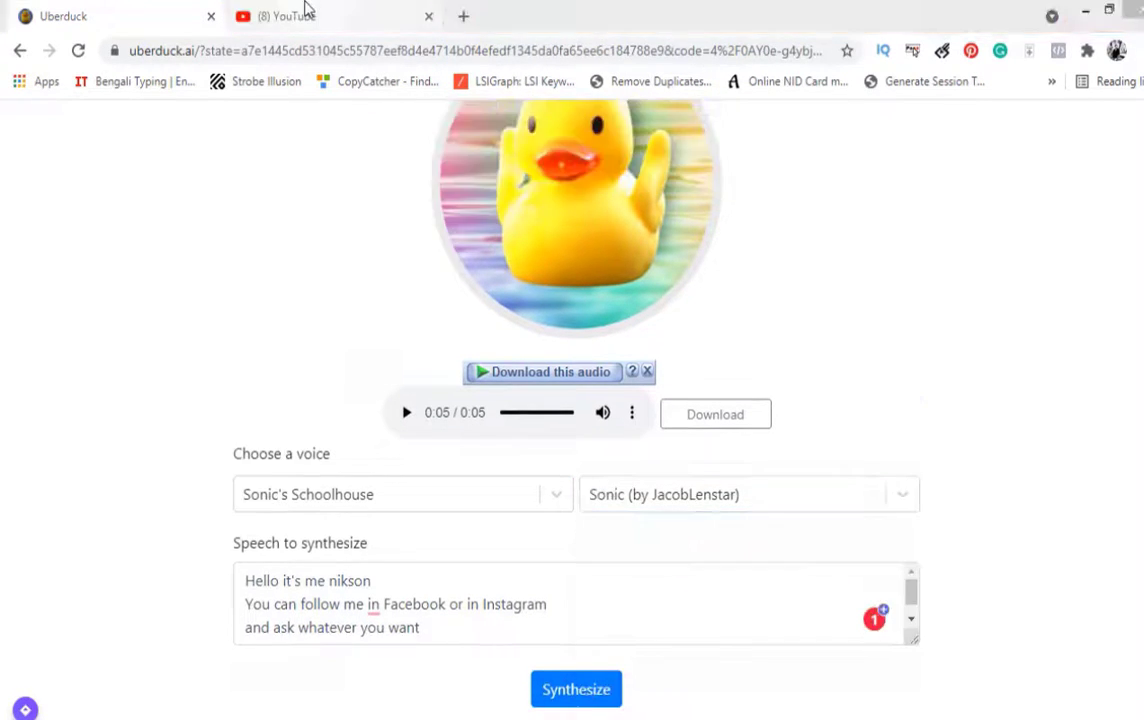
left_click(305, 10)
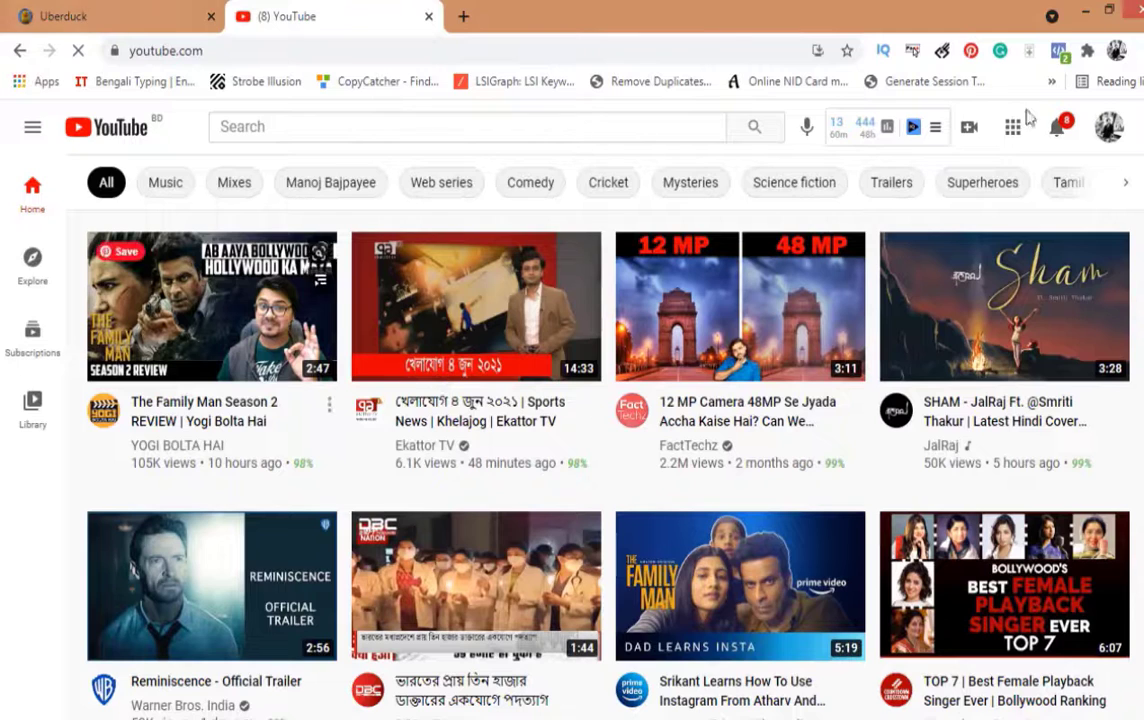
left_click(77, 12)
scroll(352, 449, "down", 2)
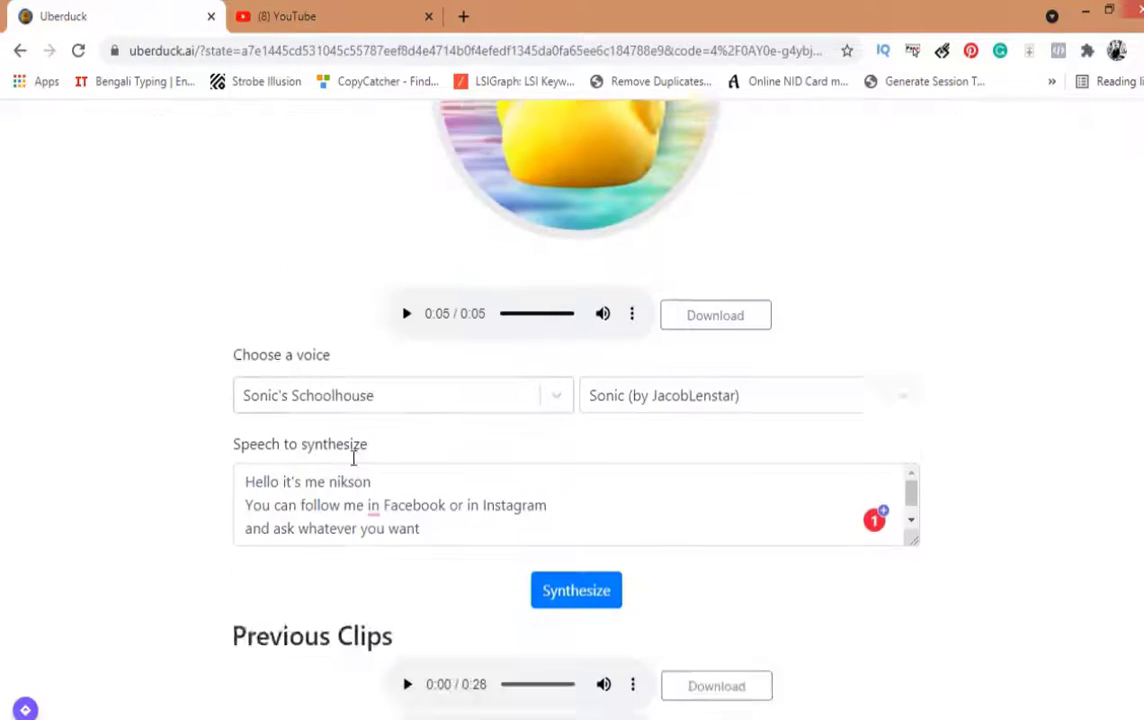
scroll(434, 416, "down", 1)
scroll(107, 399, "up", 4)
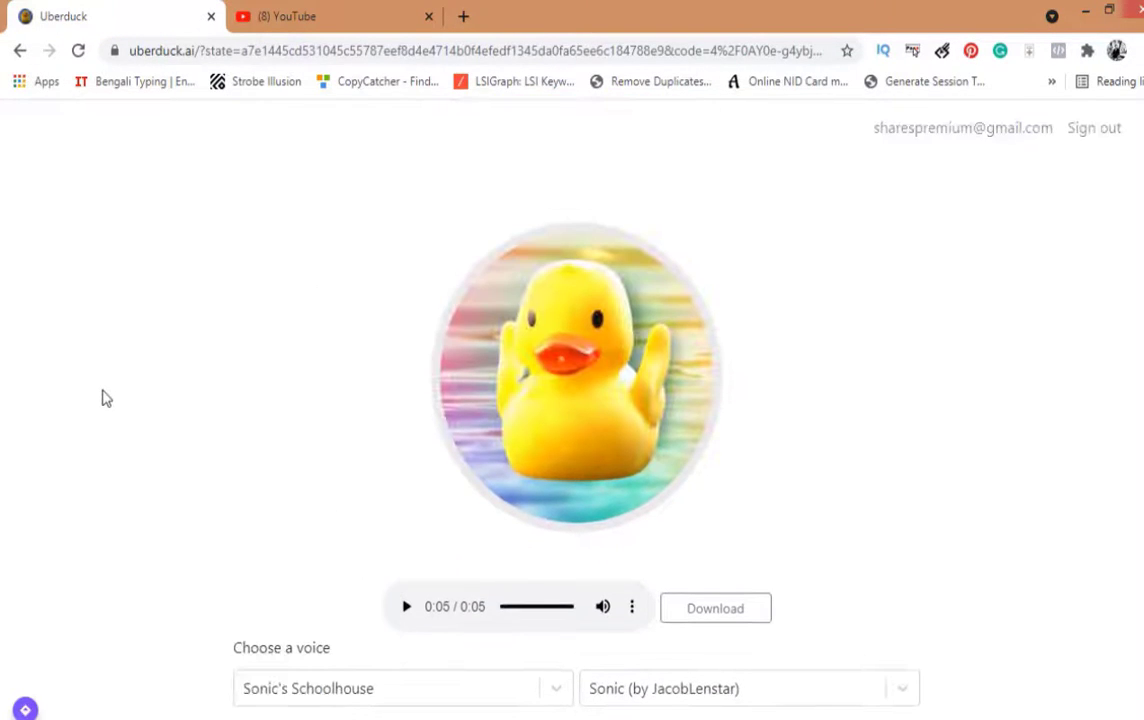